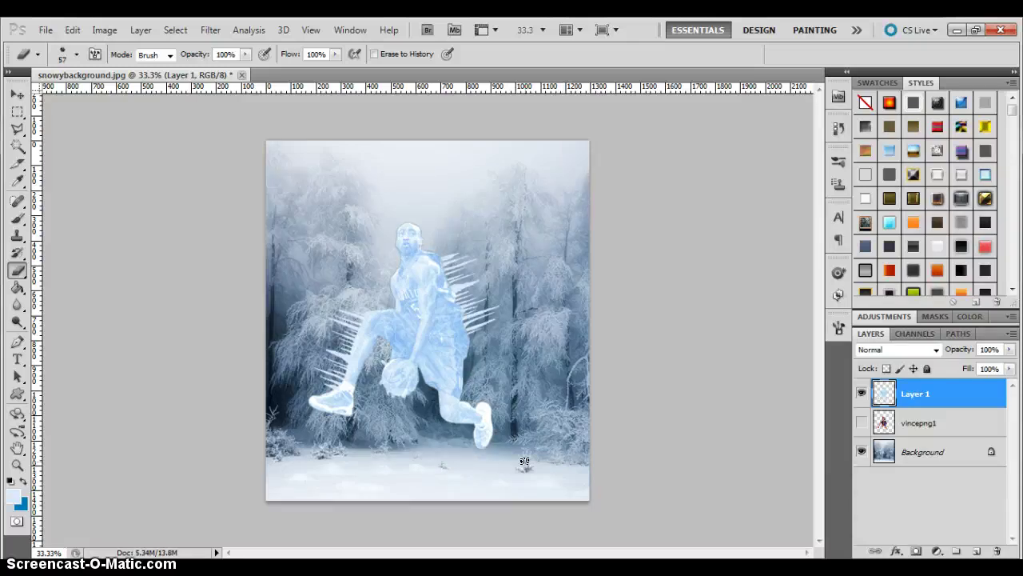
Hide Layer 1 with the finished ice figure and show the original vincepng1 player layer
click(860, 393)
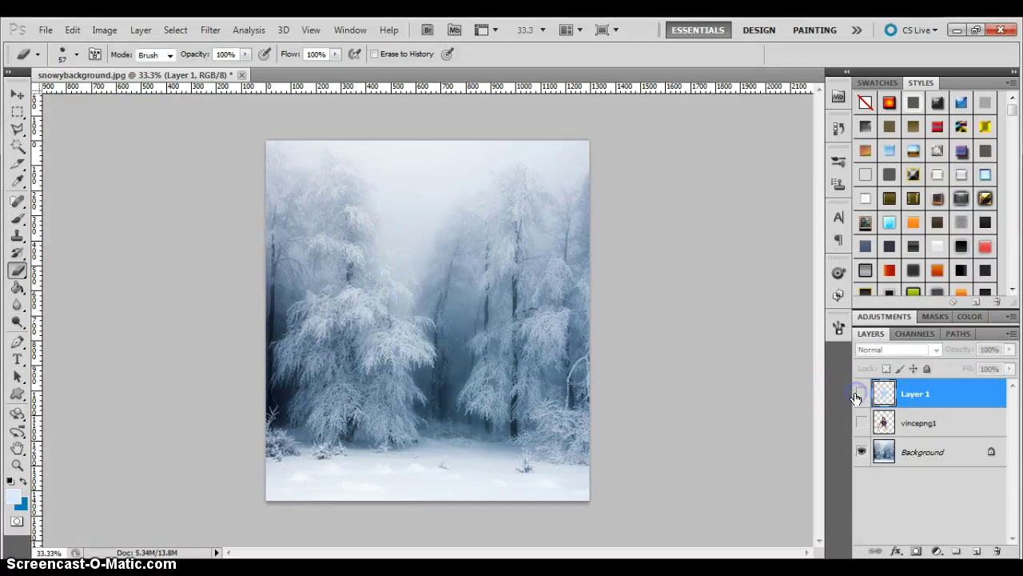
click(861, 423)
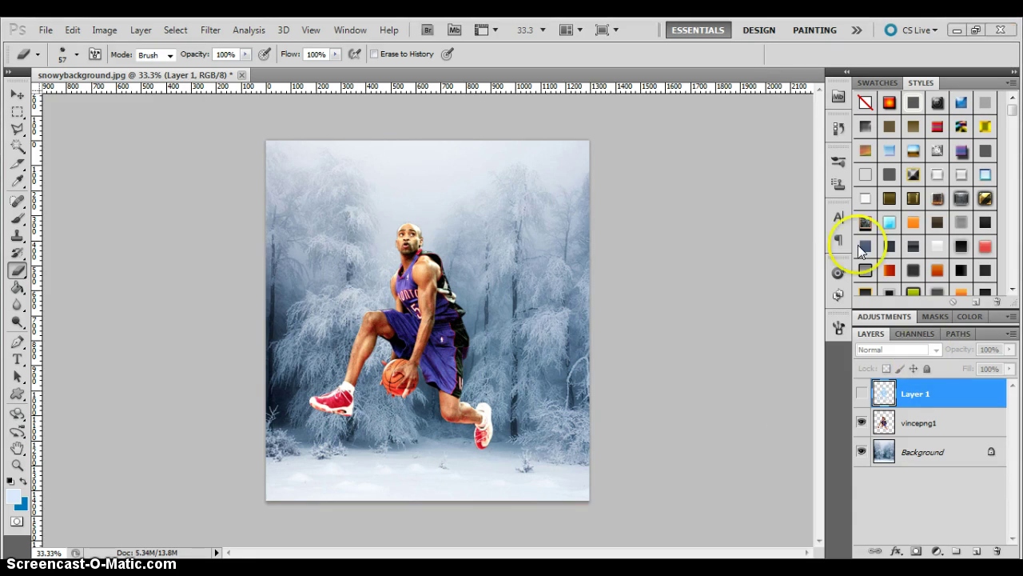
Paste the scratched ice texture as a new layer directly beneath Layer 1 and hide it
key(ctrl+shift+alt+n)
key(ctrl+v)
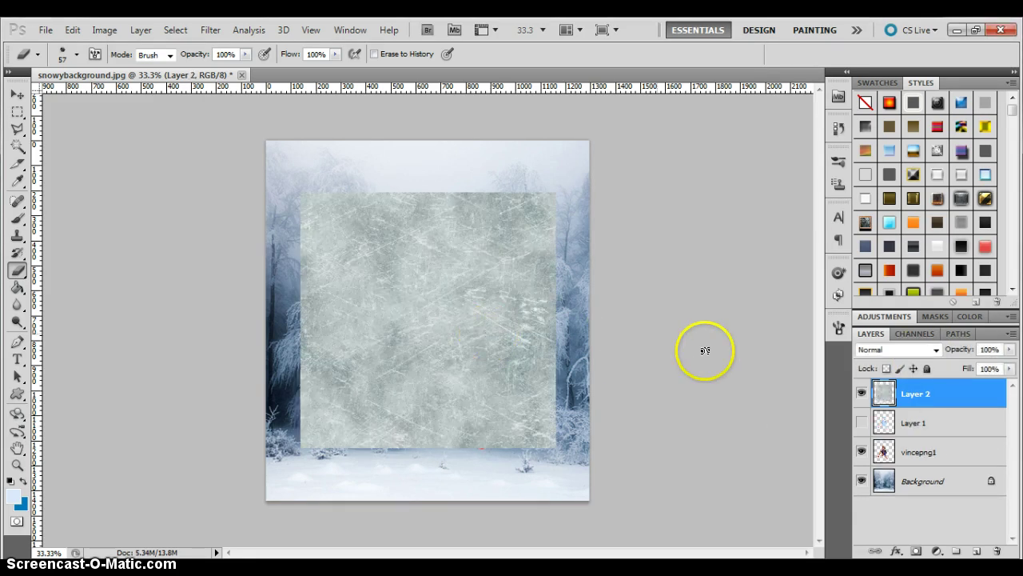
drag(901, 393, 905, 392)
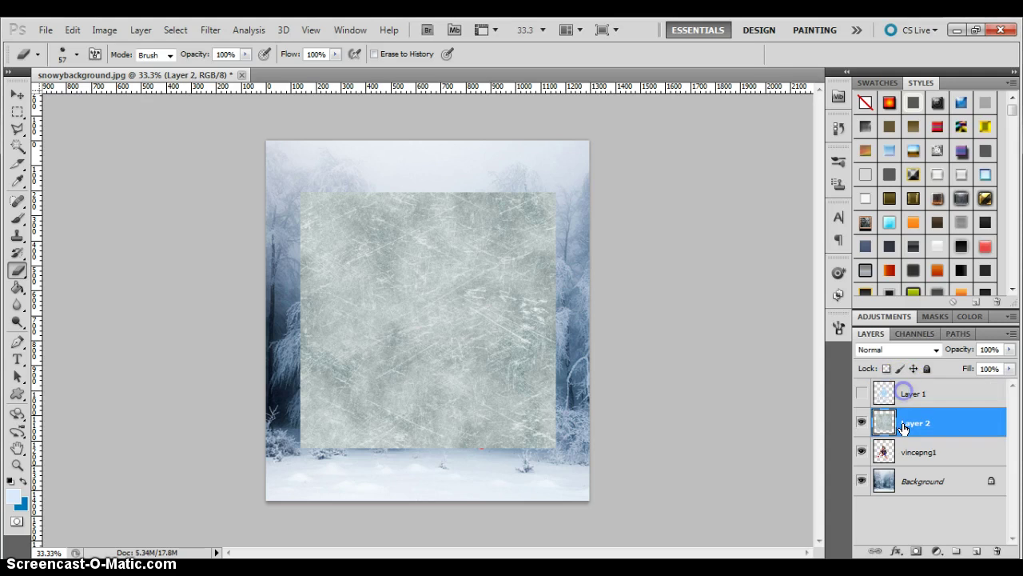
click(861, 392)
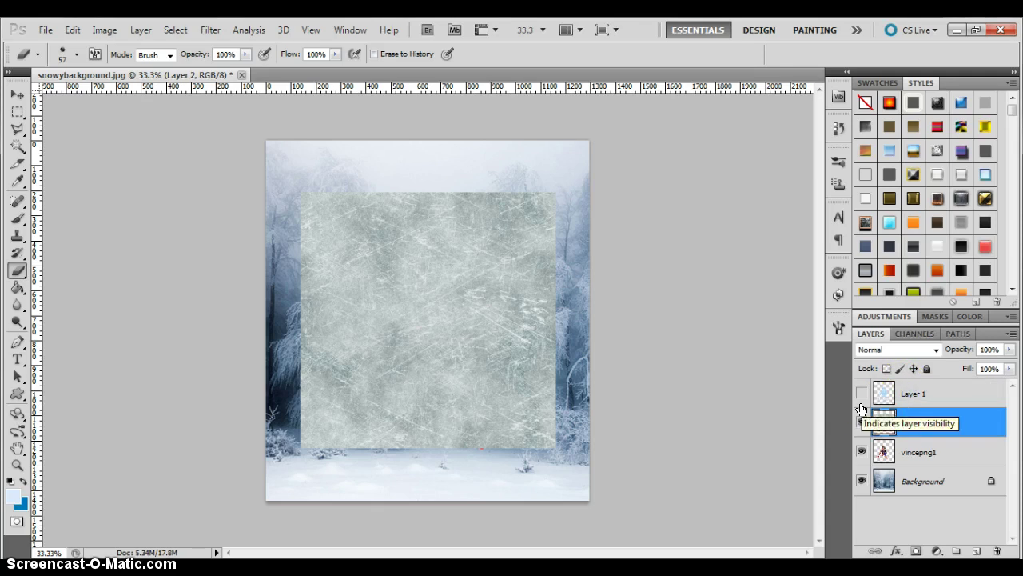
click(861, 421)
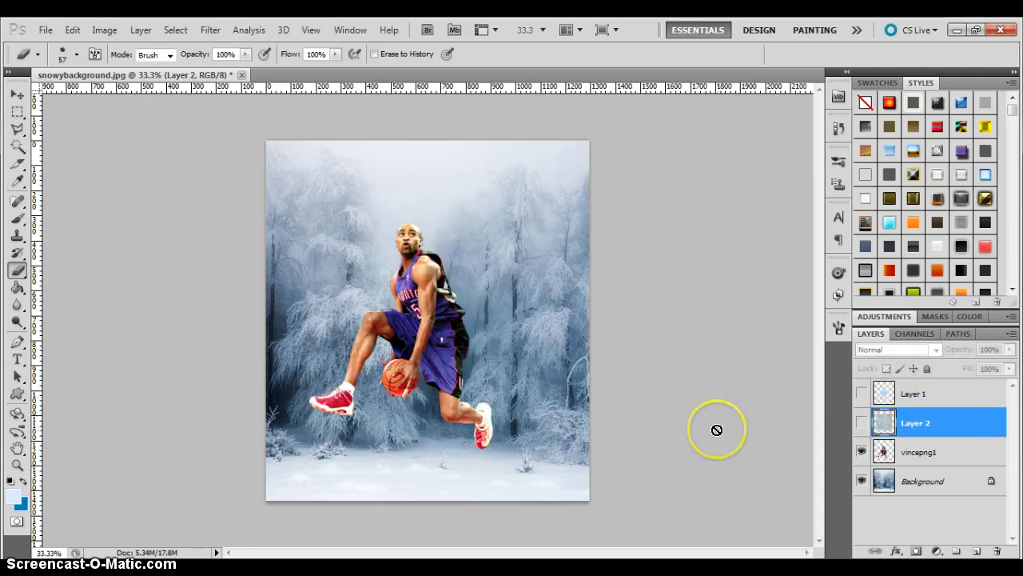
Duplicate the vincepng1 layer twice and hide the upper copy, vincepng1 copy 2
click(18, 112)
click(913, 452)
right_click(924, 450)
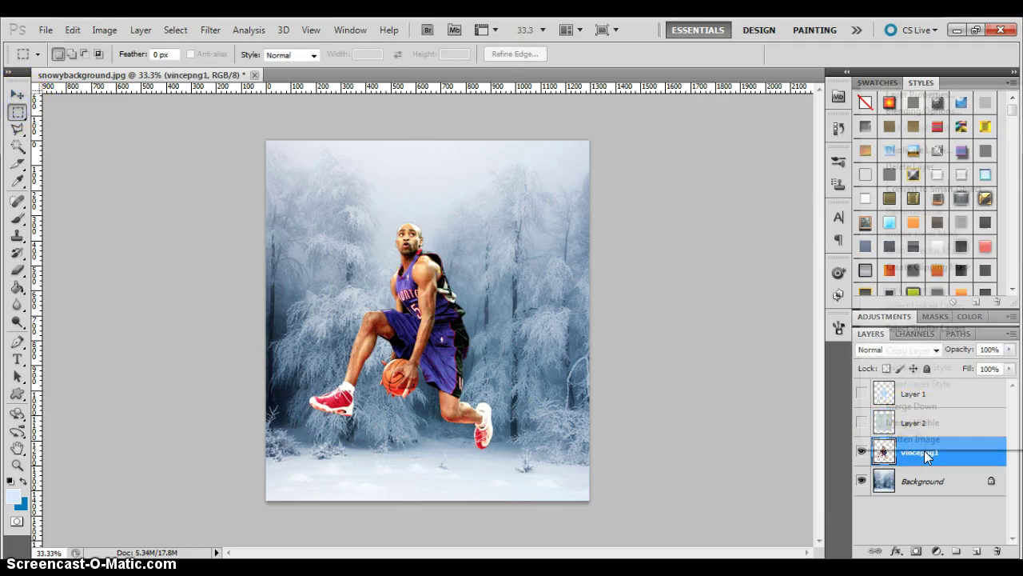
click(927, 143)
click(667, 189)
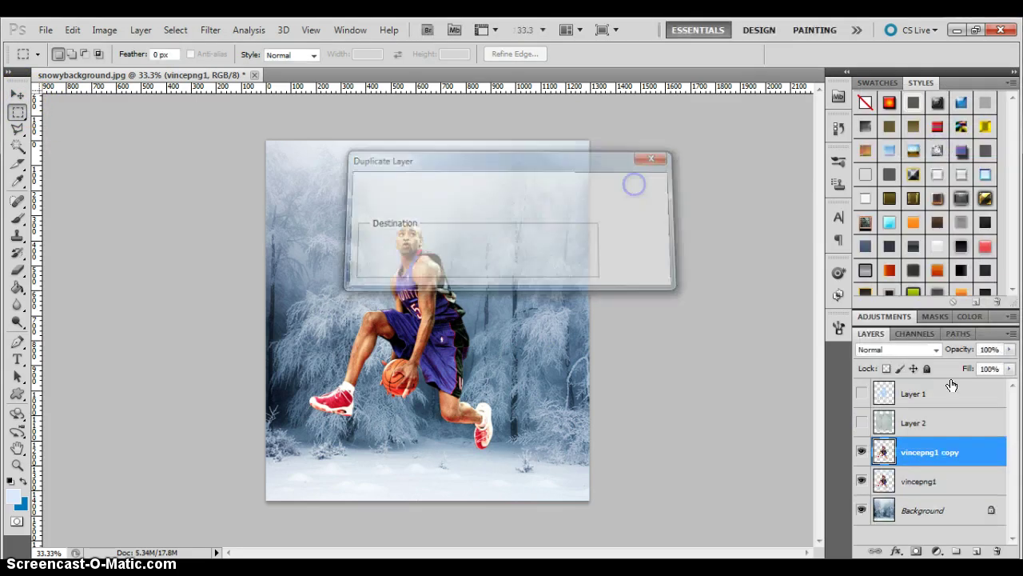
right_click(927, 451)
click(919, 142)
click(620, 188)
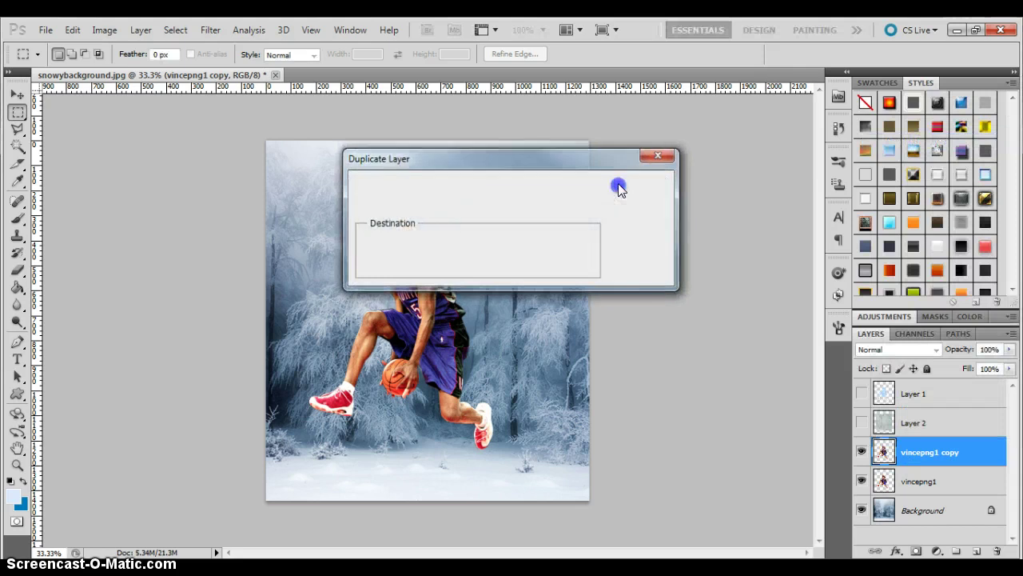
click(861, 452)
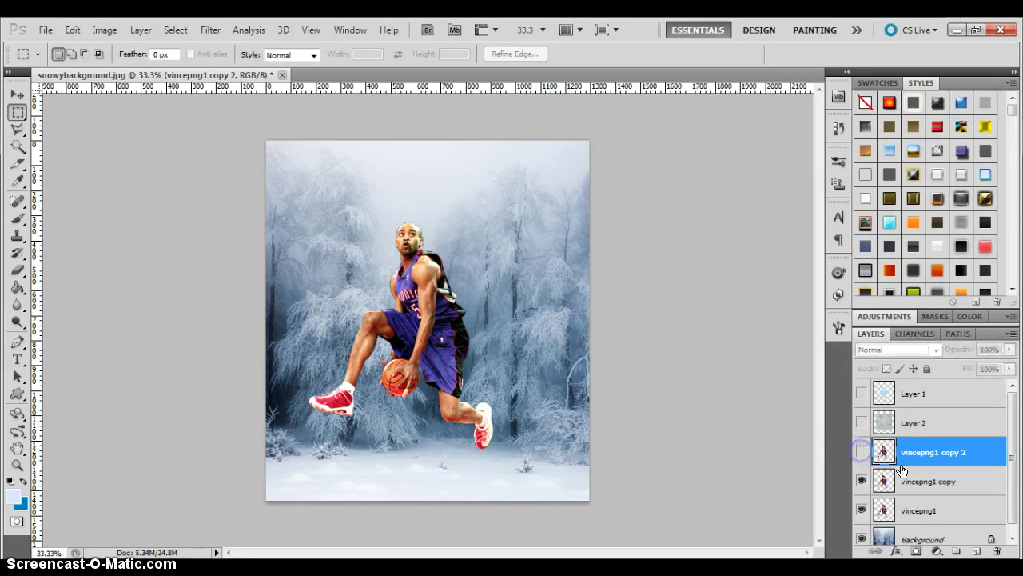
Colorize the vincepng1 copy layer icy blue with Hue/Saturation, using hue 211, saturation 95 and lightness +77
click(919, 481)
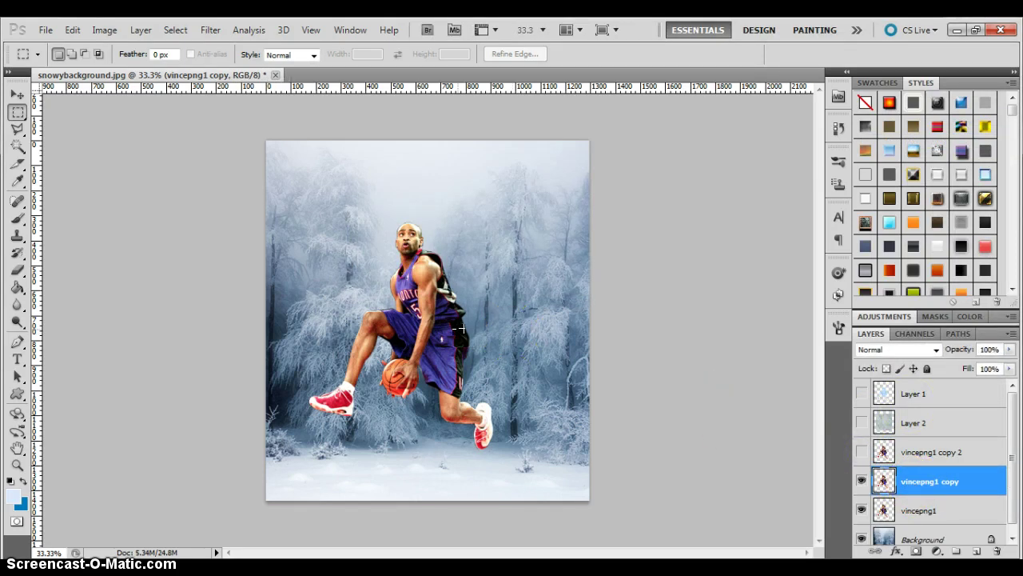
click(108, 30)
mouse_move(142, 70)
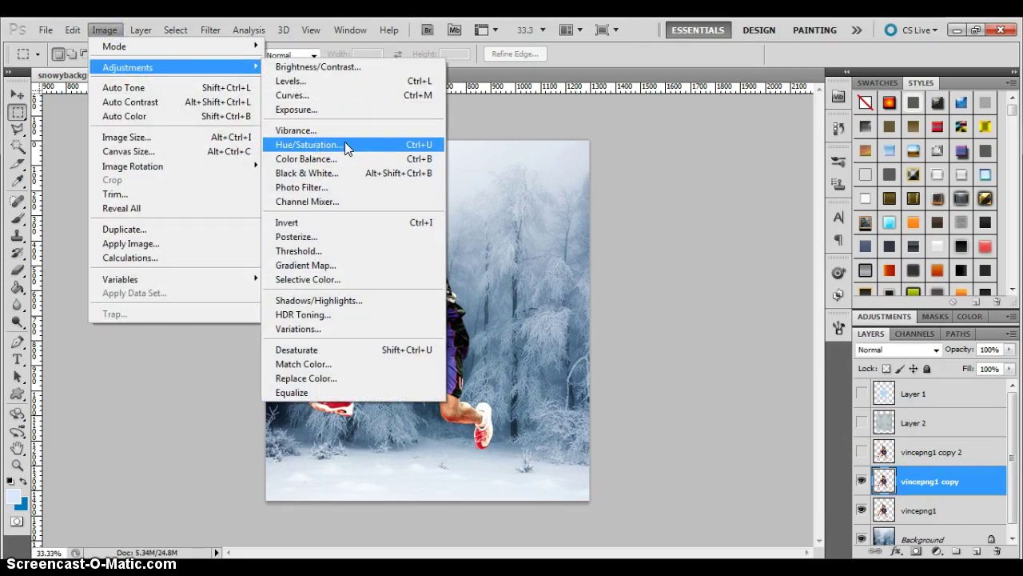
click(344, 143)
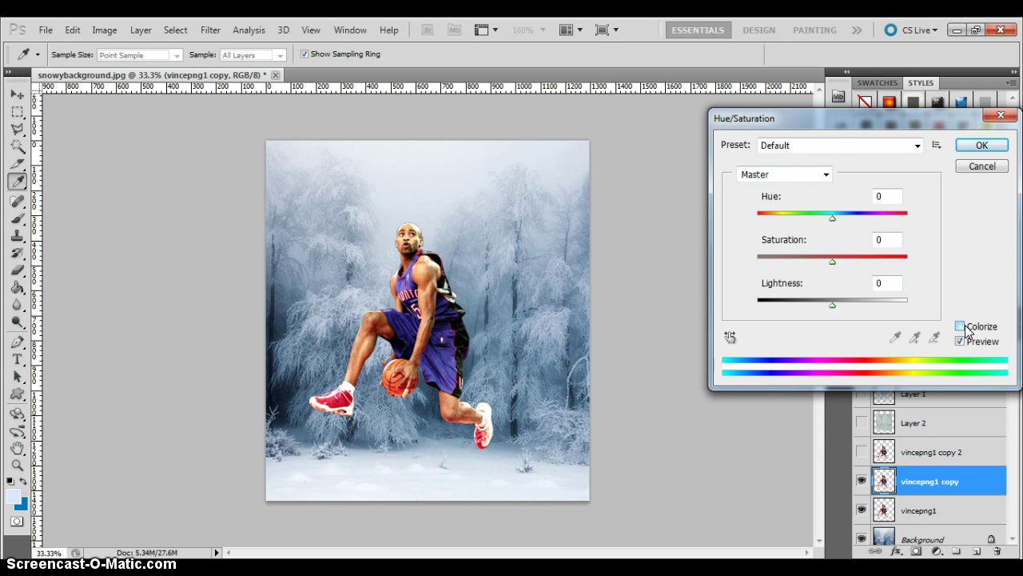
click(960, 326)
click(898, 243)
drag(844, 221, 840, 219)
drag(836, 260, 893, 262)
mouse_move(880, 301)
mouse_down()
mouse_move(889, 310)
mouse_move(894, 301)
mouse_up()
mouse_move(895, 262)
mouse_down()
mouse_move(877, 267)
mouse_move(887, 257)
mouse_up()
drag(886, 301, 890, 308)
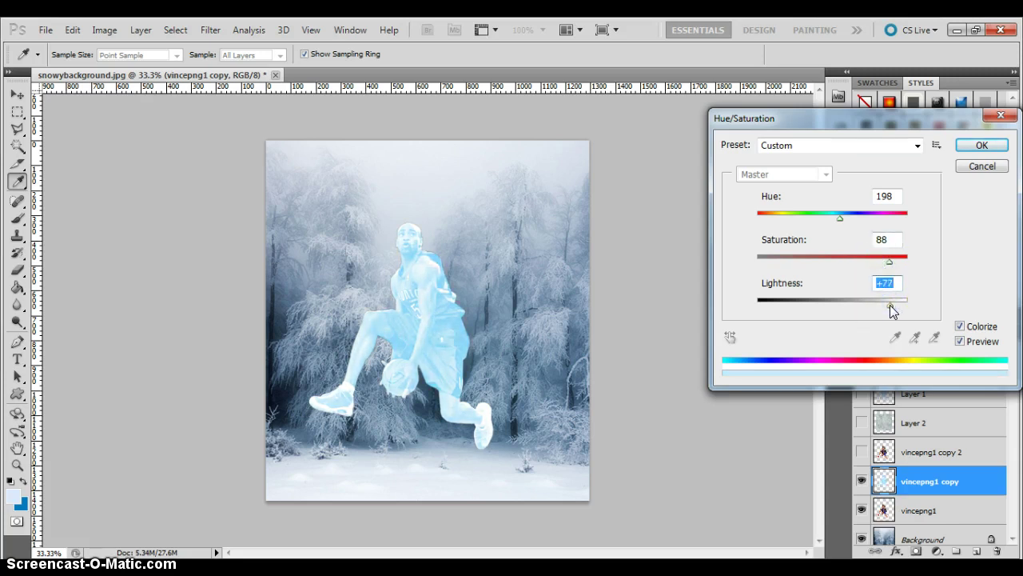
drag(836, 221, 844, 224)
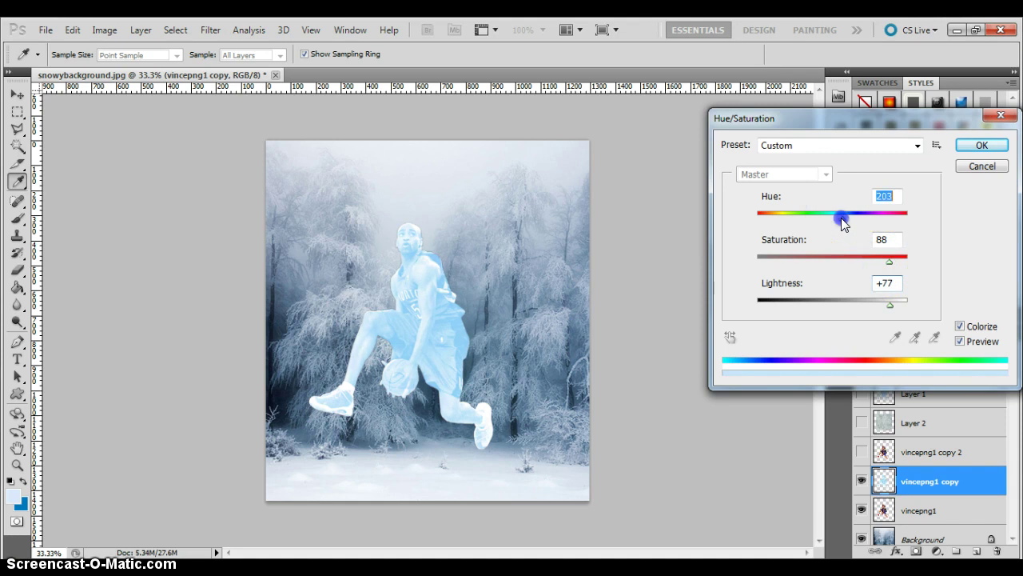
click(894, 262)
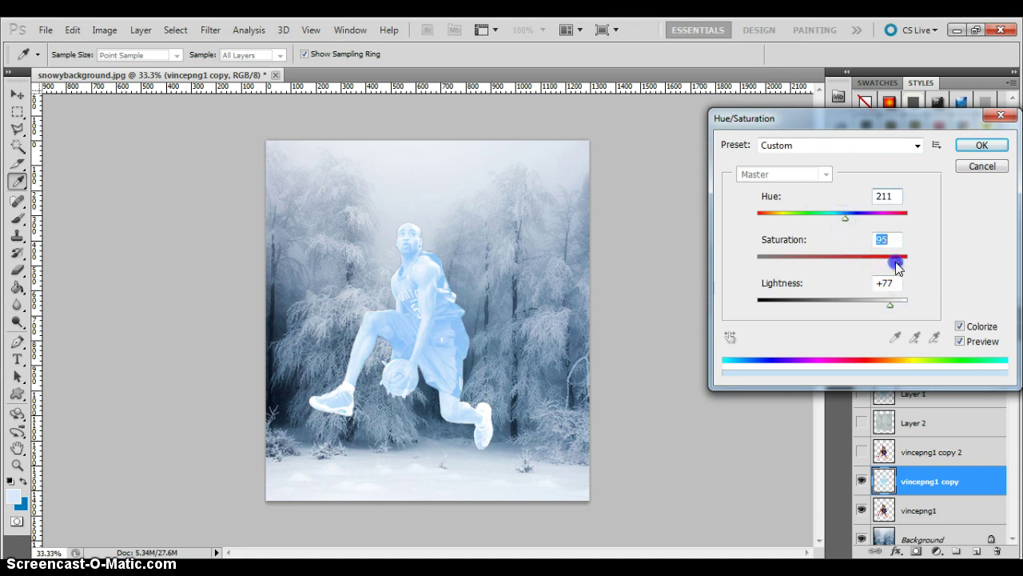
click(967, 150)
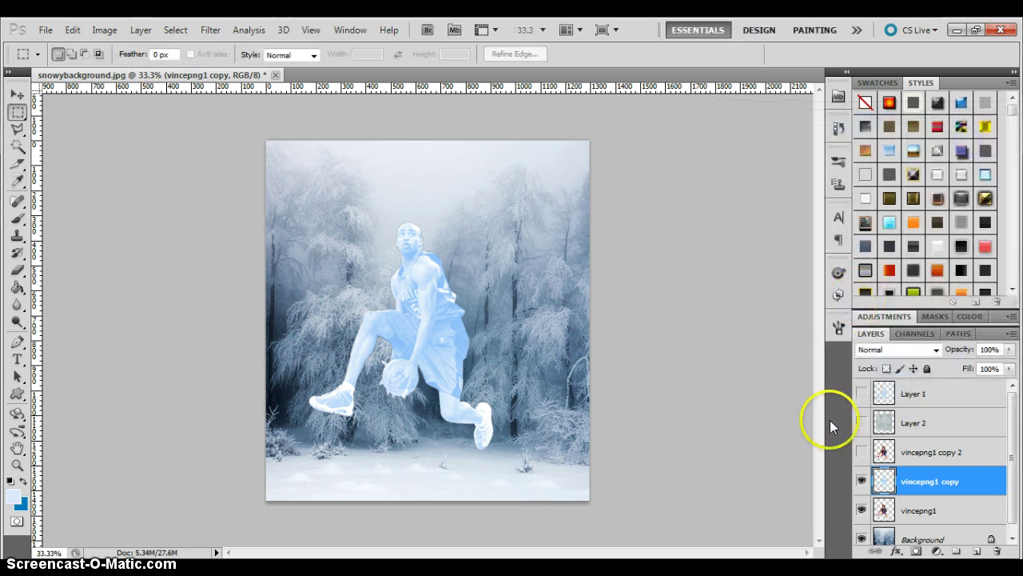
Show the full-colour vincepng1 copy 2 layer and duplicate it as vincepng1 copy 3
click(861, 451)
click(895, 451)
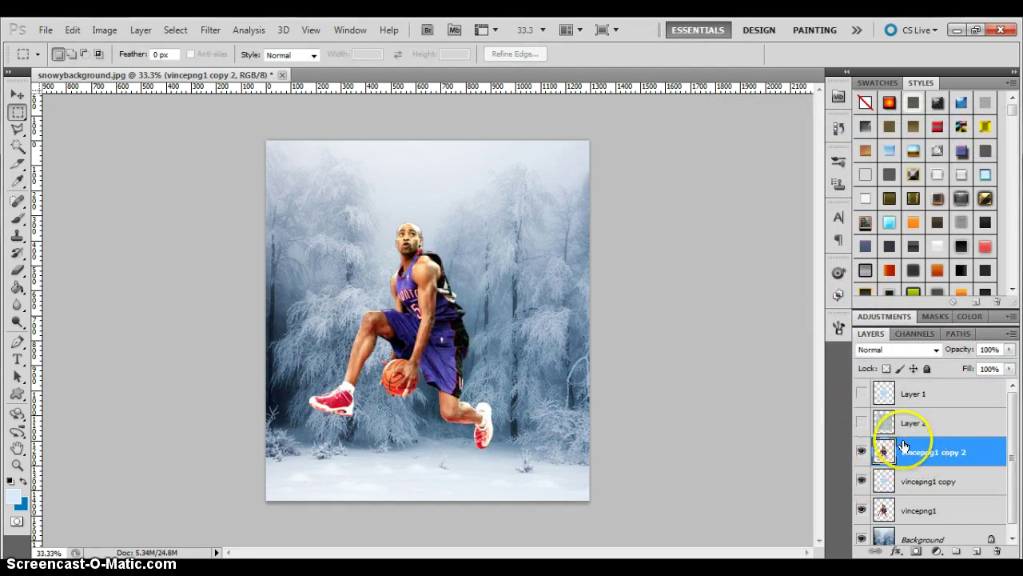
right_click(922, 453)
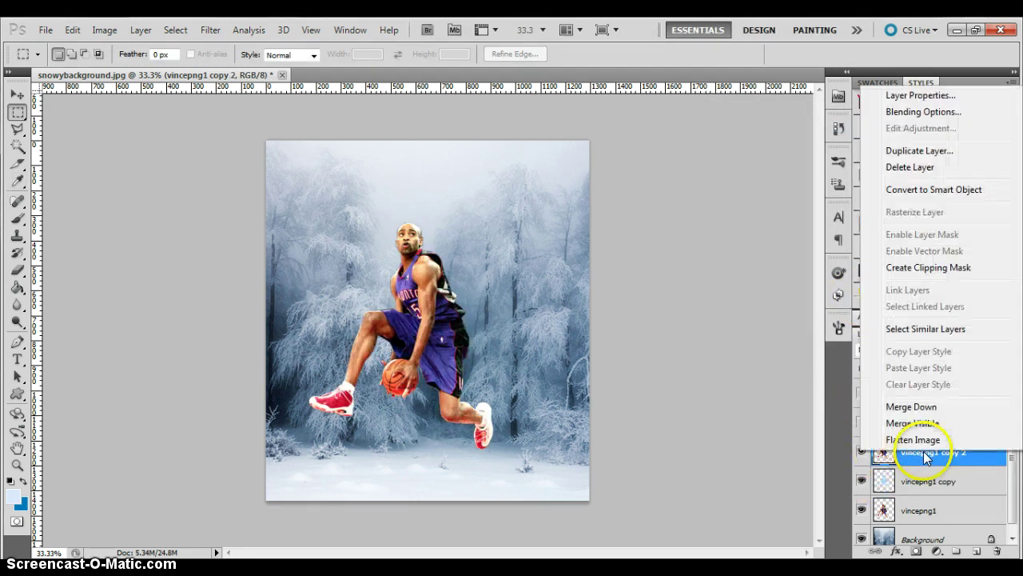
click(902, 145)
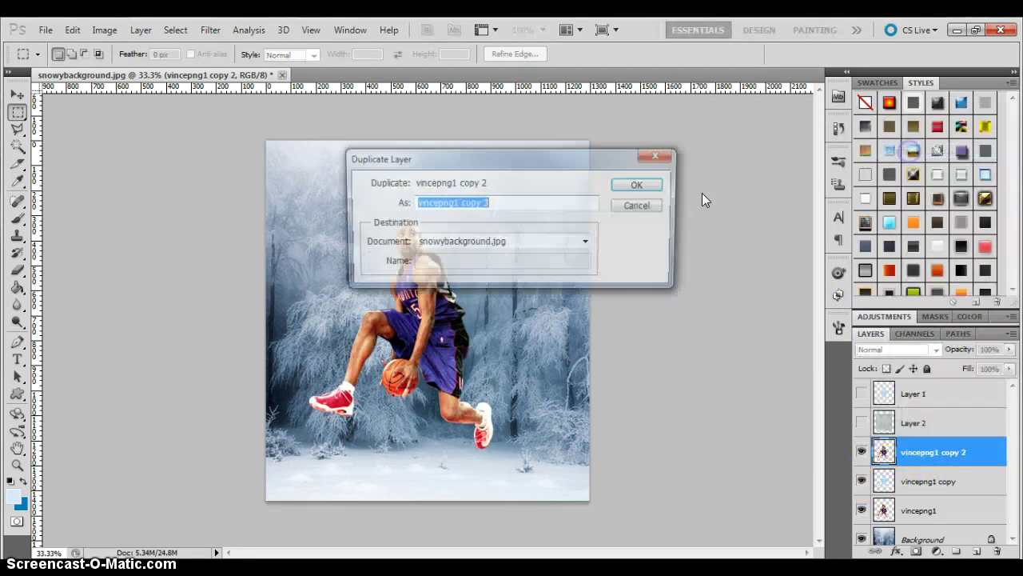
click(649, 187)
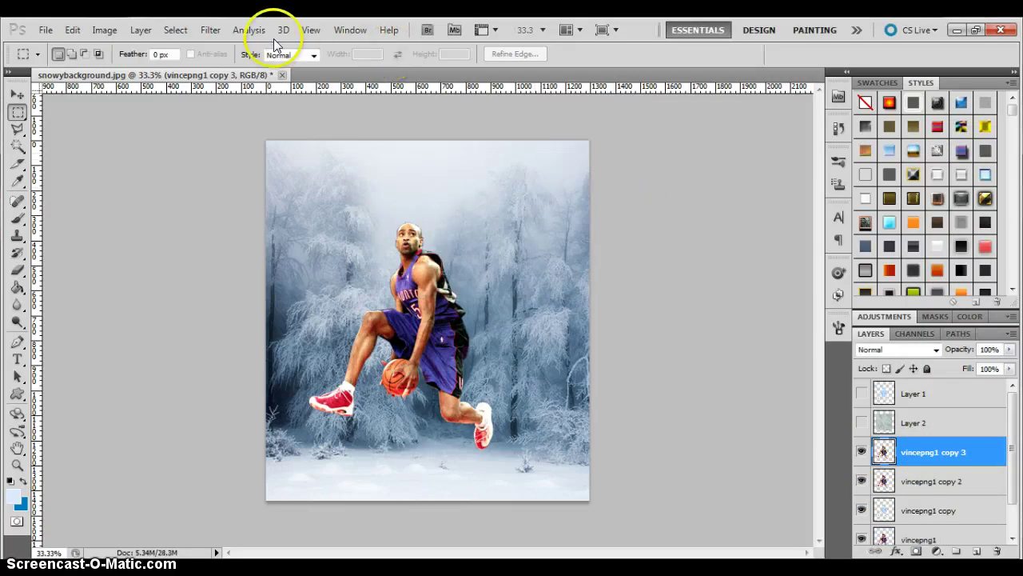
Apply the Chrome sketch filter to vincepng1 copy 3 with detail 1 and smoothness 7
click(211, 30)
click(232, 88)
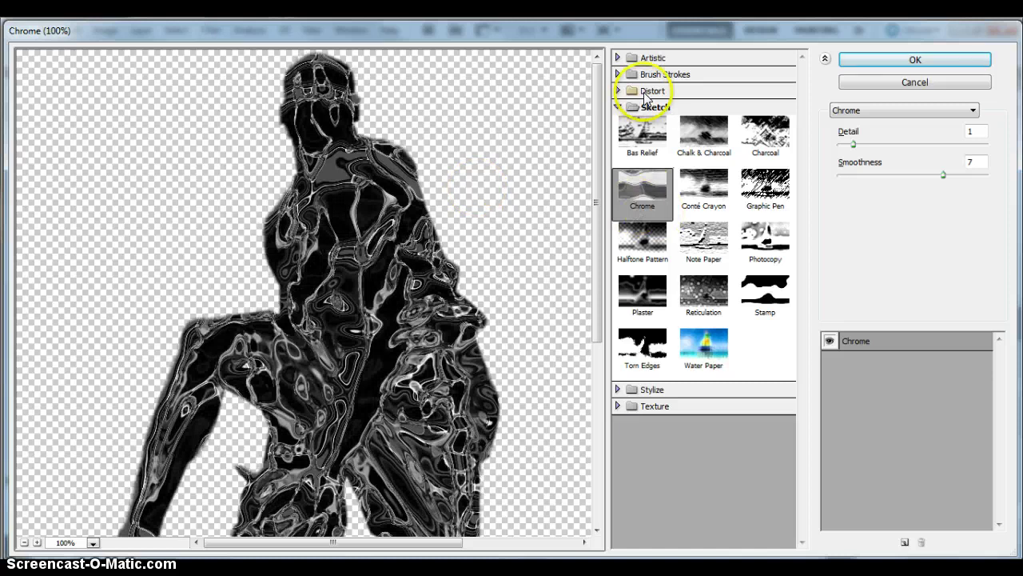
click(654, 107)
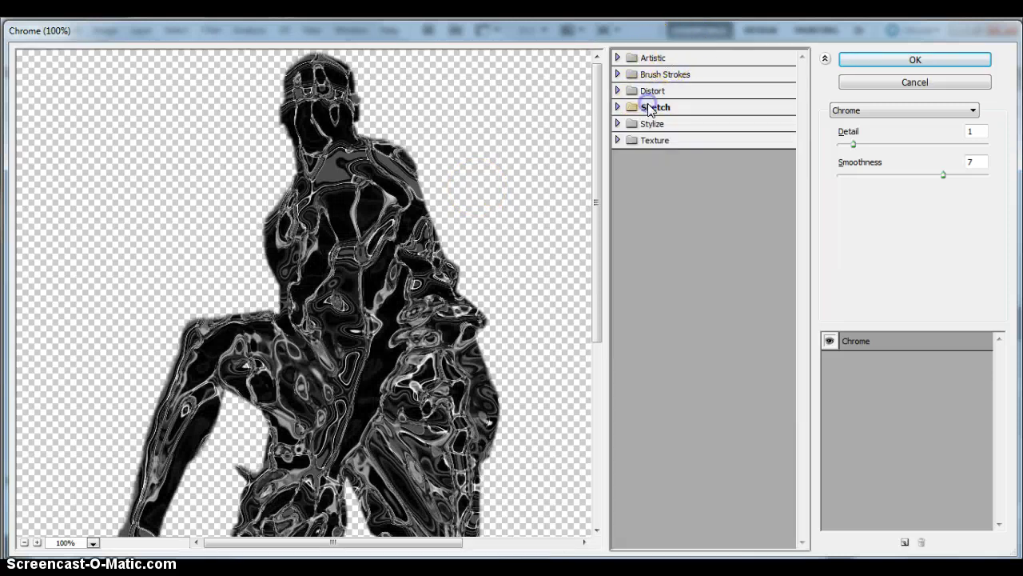
click(631, 107)
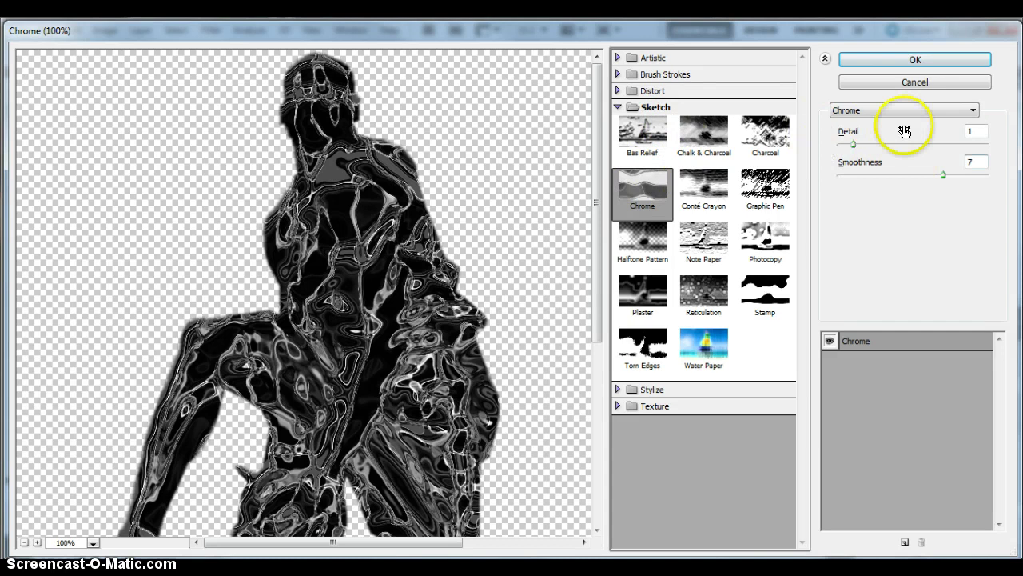
click(893, 64)
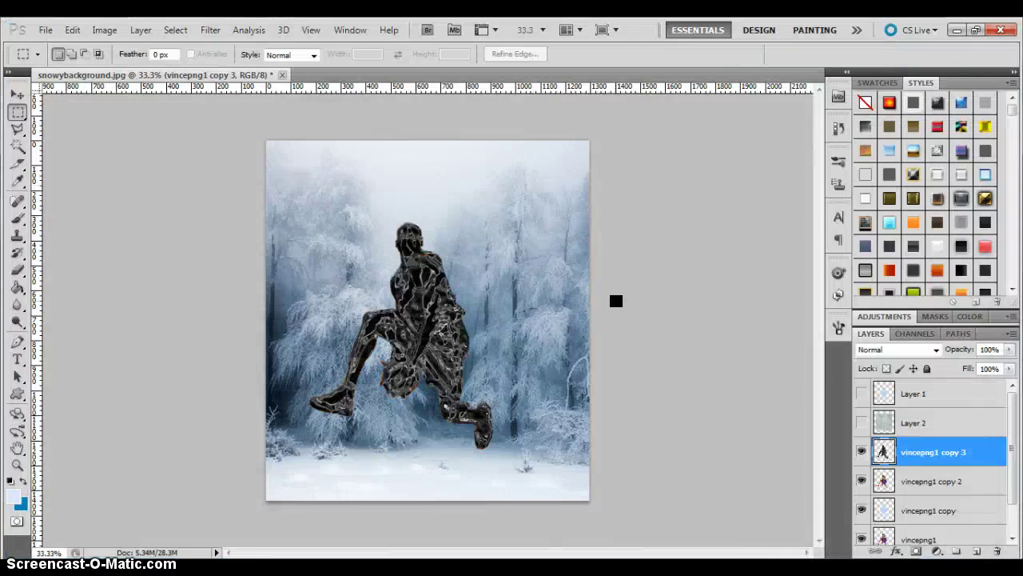
Duplicate the chrome-filtered layer as vincepng1 copy 4
right_click(904, 454)
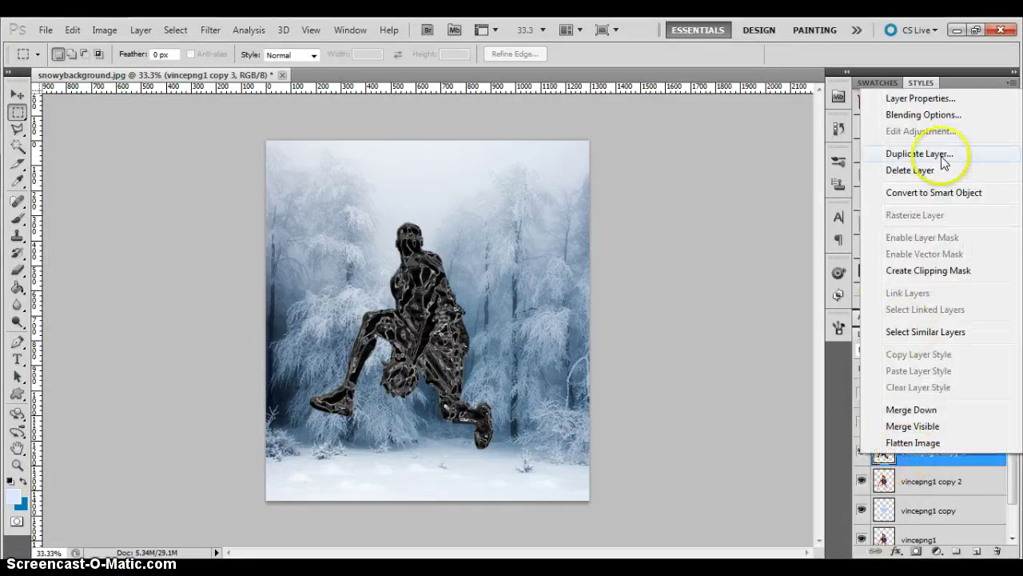
click(936, 152)
click(649, 188)
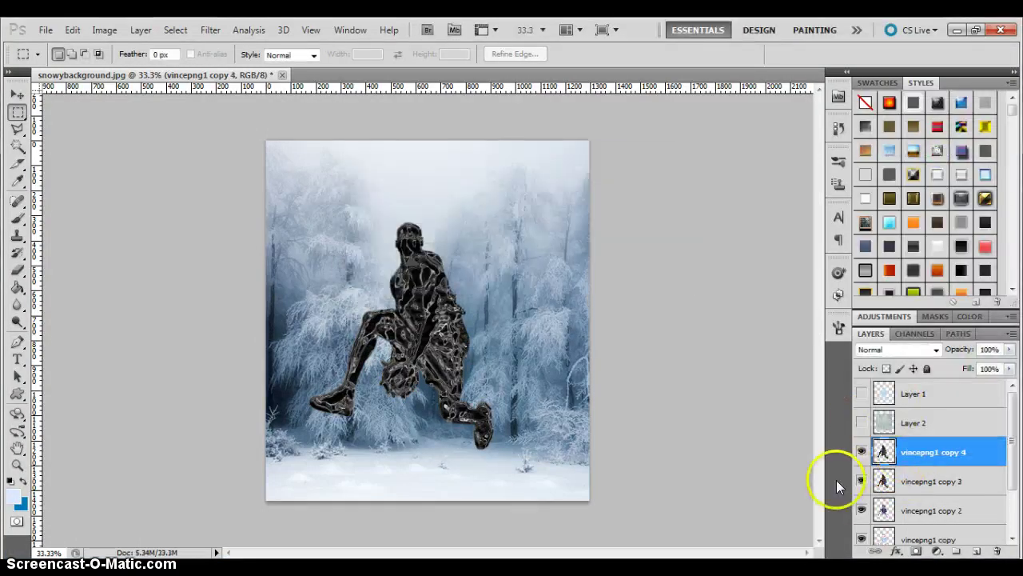
Hide the full-colour vincepng1 copy 2 layer and move it above both chrome layers
click(861, 509)
drag(911, 508, 912, 444)
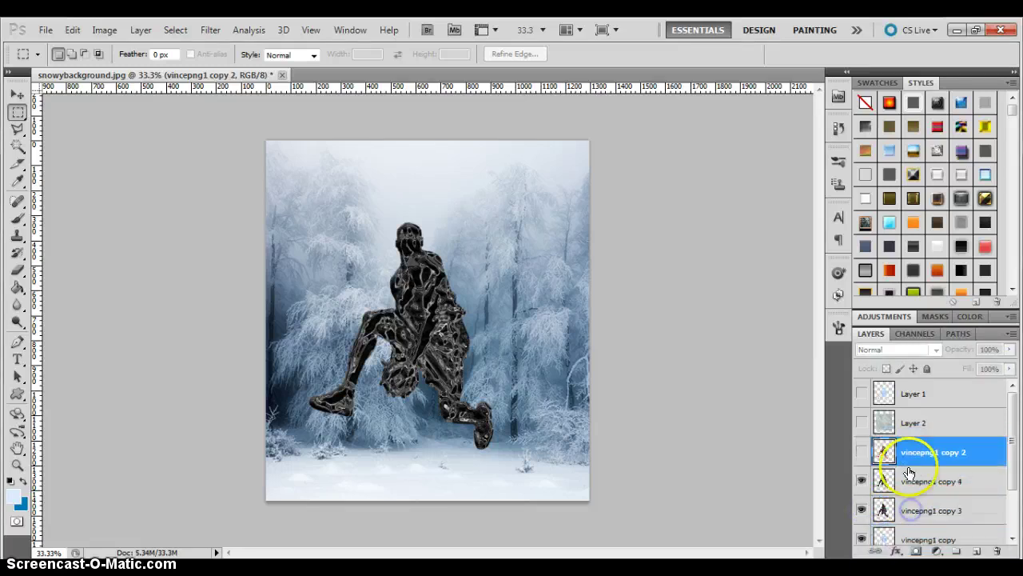
Hide vincepng1 copy 4 and set the blend mode of vincepng1 copy 3 to Soft Light
click(902, 482)
scroll(902, 483, down, 2)
click(903, 453)
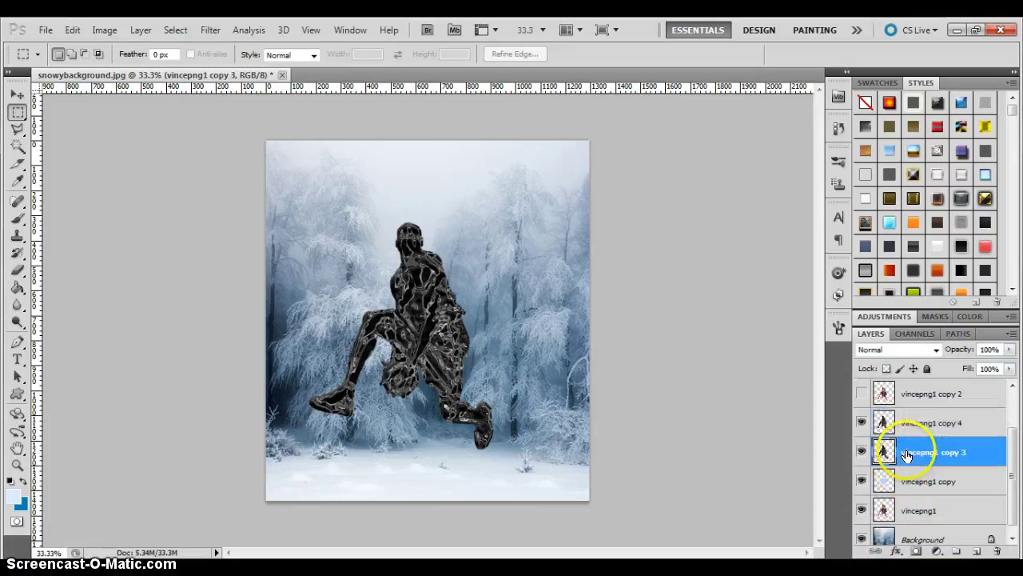
click(862, 423)
click(897, 350)
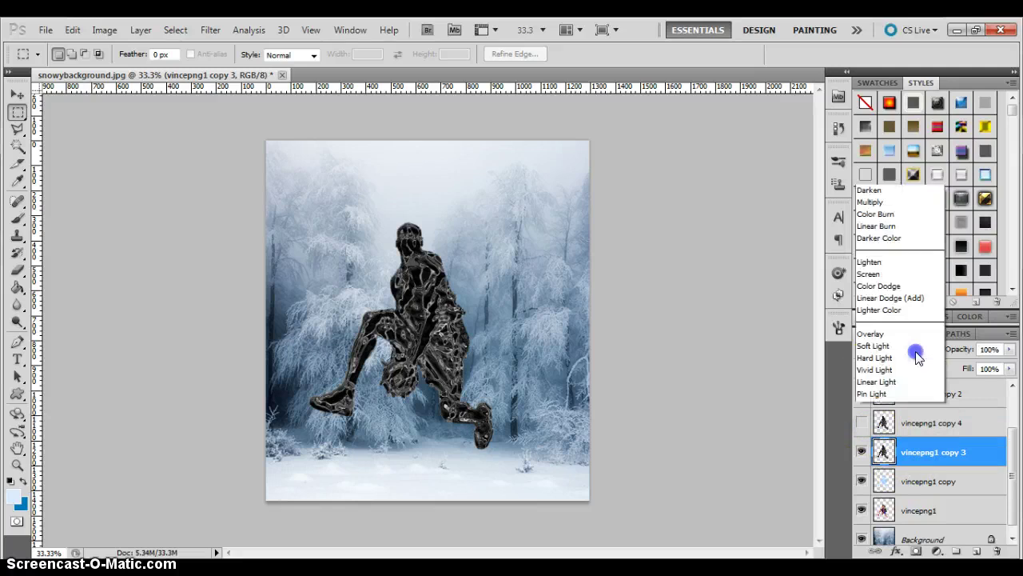
click(890, 224)
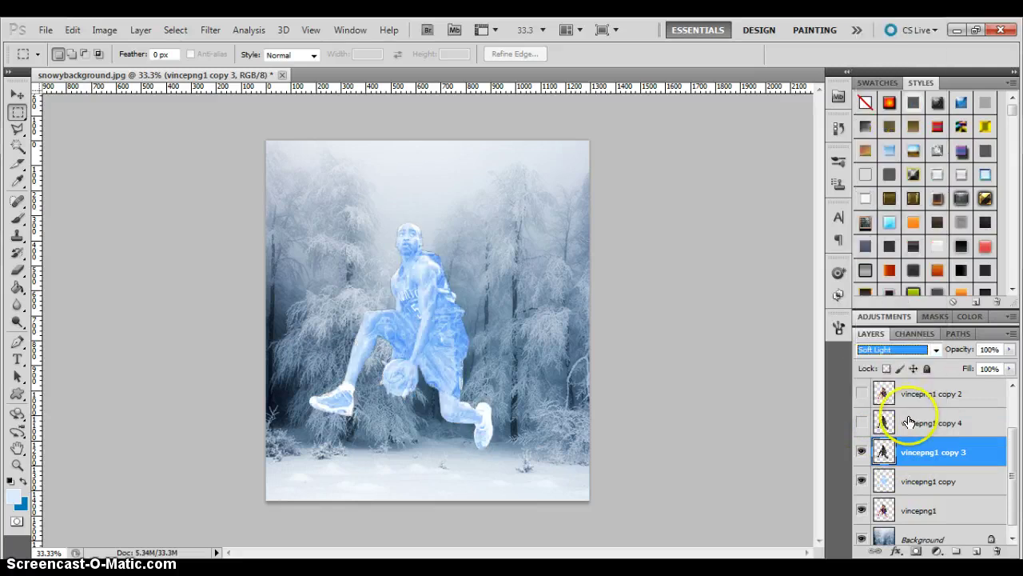
Show vincepng1 copy 4 again and set its blend mode to Soft Light
click(911, 422)
click(861, 423)
click(902, 349)
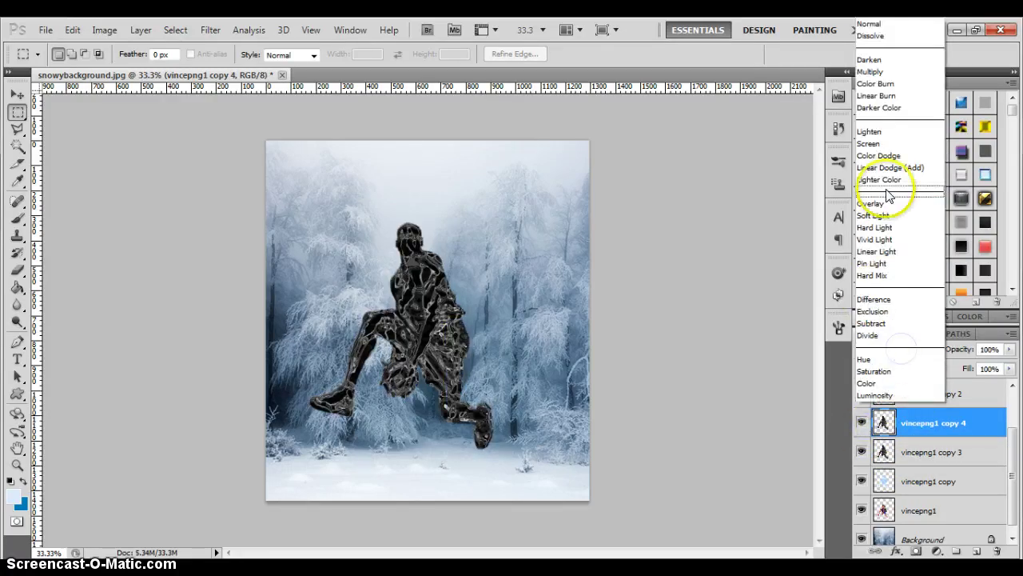
click(869, 223)
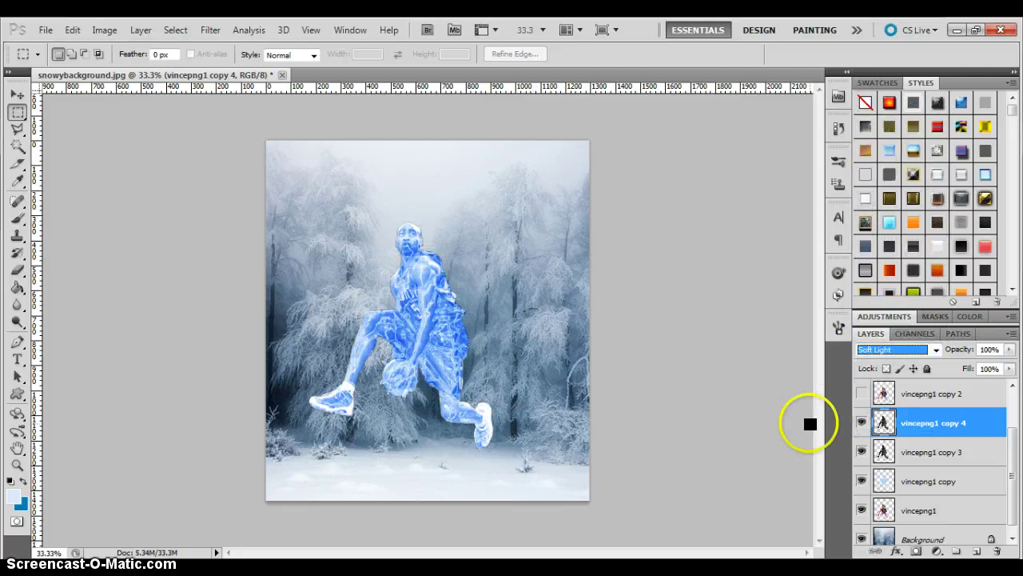
Set the opacity of vincepng1 copy 4 to 50% and toggle its visibility to compare the effect
click(919, 412)
click(1009, 349)
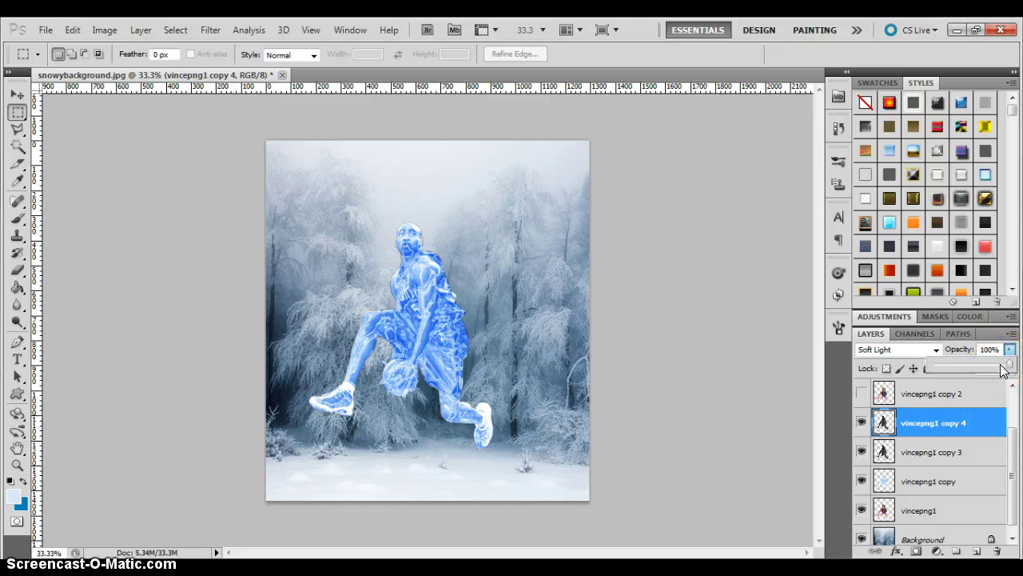
drag(1004, 366, 1001, 366)
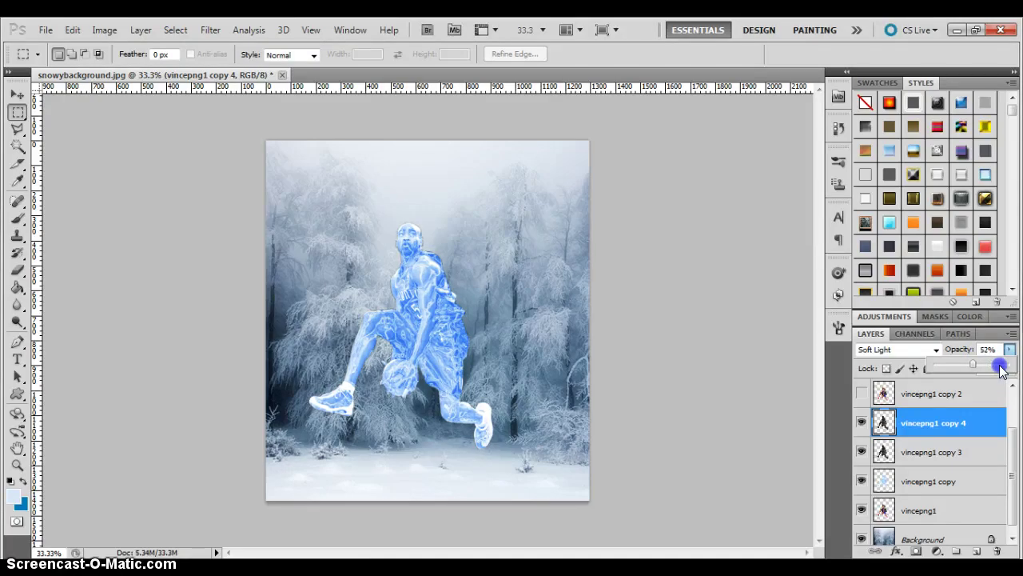
click(954, 390)
click(862, 422)
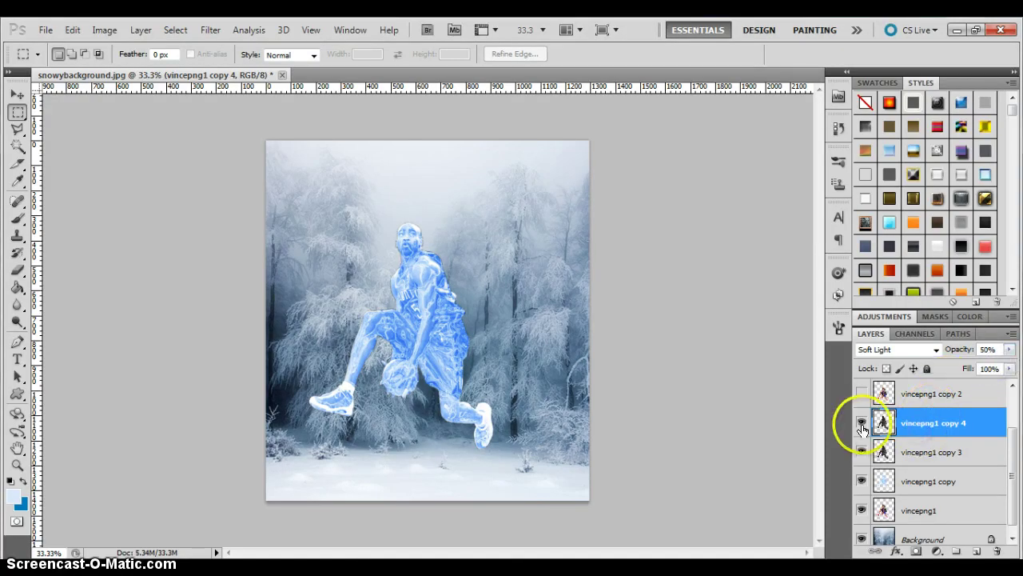
click(862, 425)
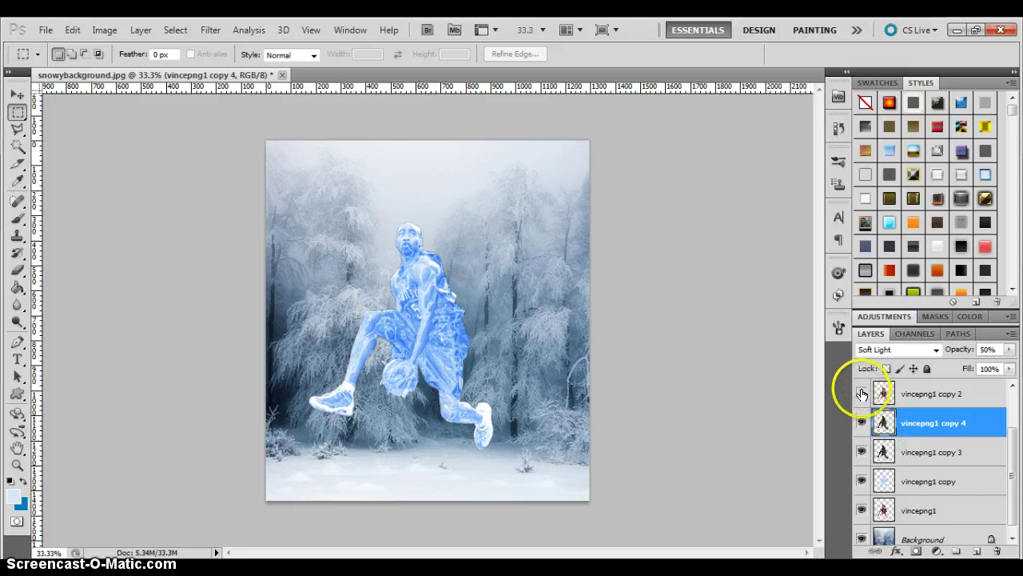
Show the full-colour vincepng1 copy 2 layer and make it the active layer
click(861, 393)
click(869, 397)
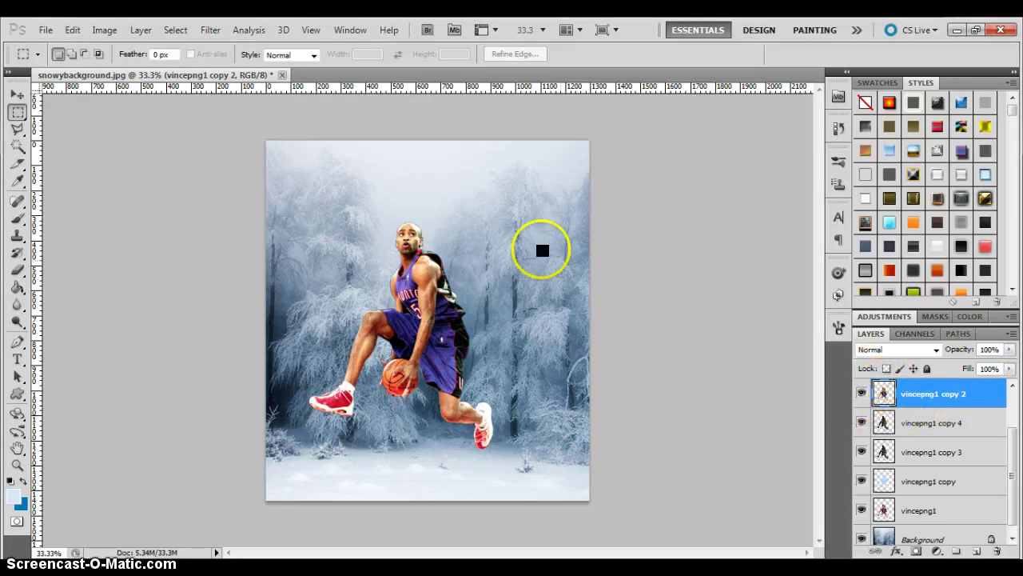
click(105, 30)
mouse_move(128, 67)
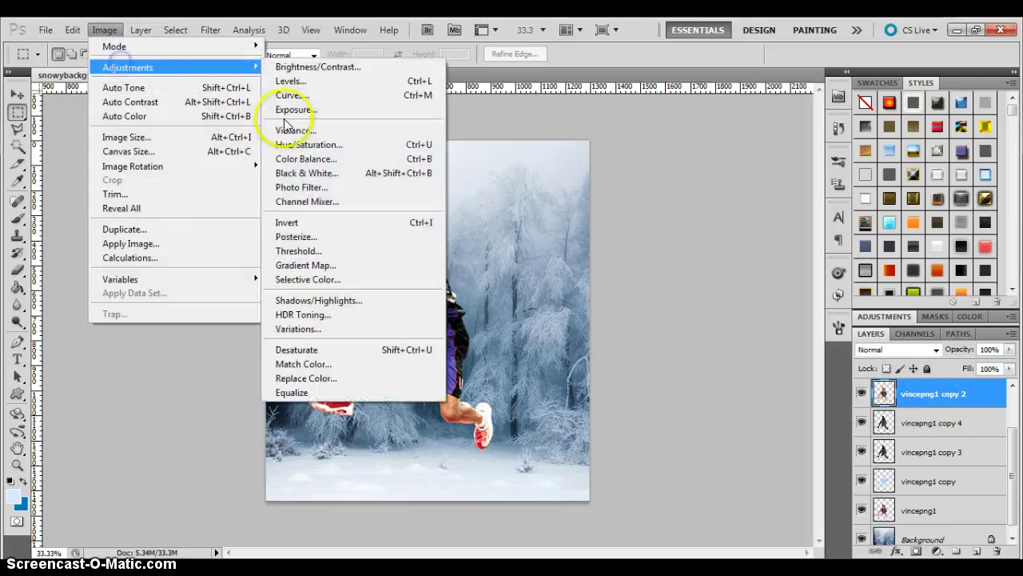
click(295, 108)
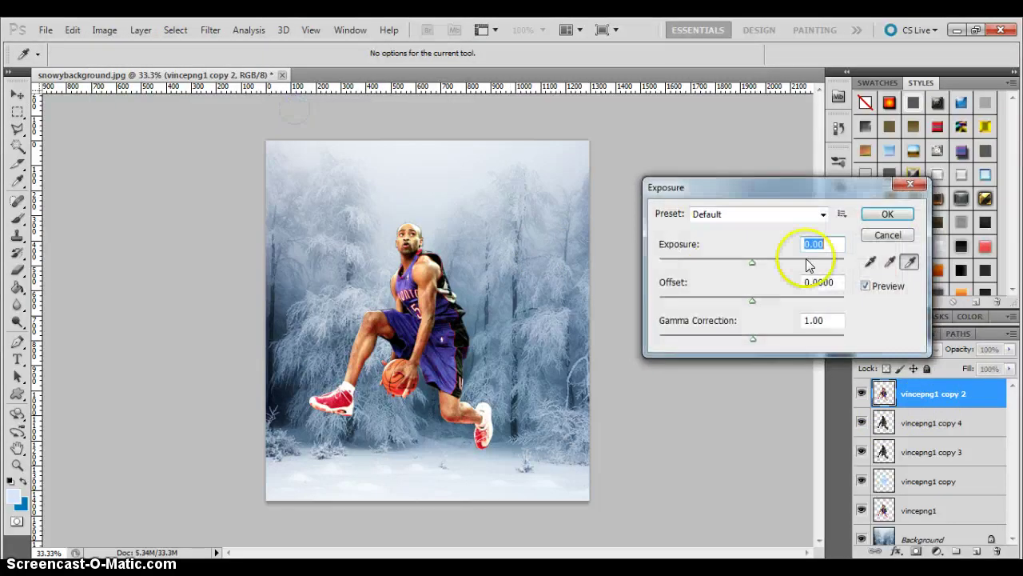
click(888, 213)
Colorize vincepng1 copy 2 using Hue/Saturation with hue 216, saturation 35 and lightness +85
click(105, 29)
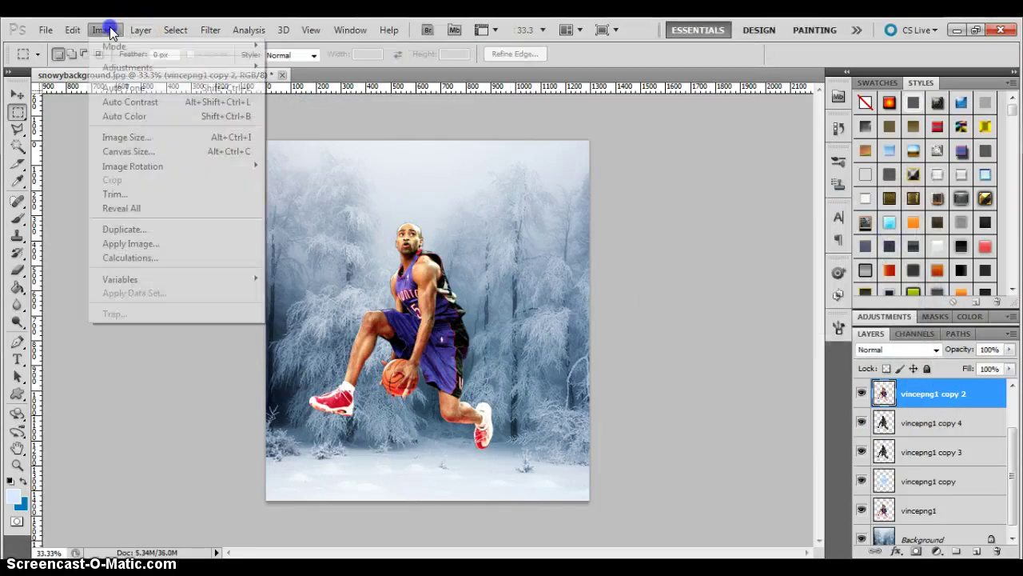
mouse_move(130, 69)
click(331, 125)
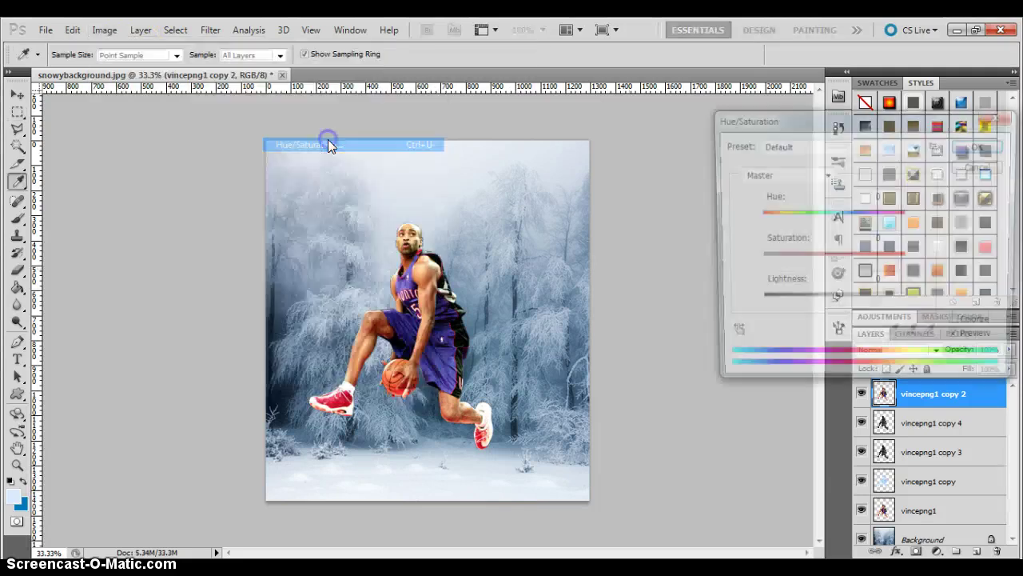
click(852, 305)
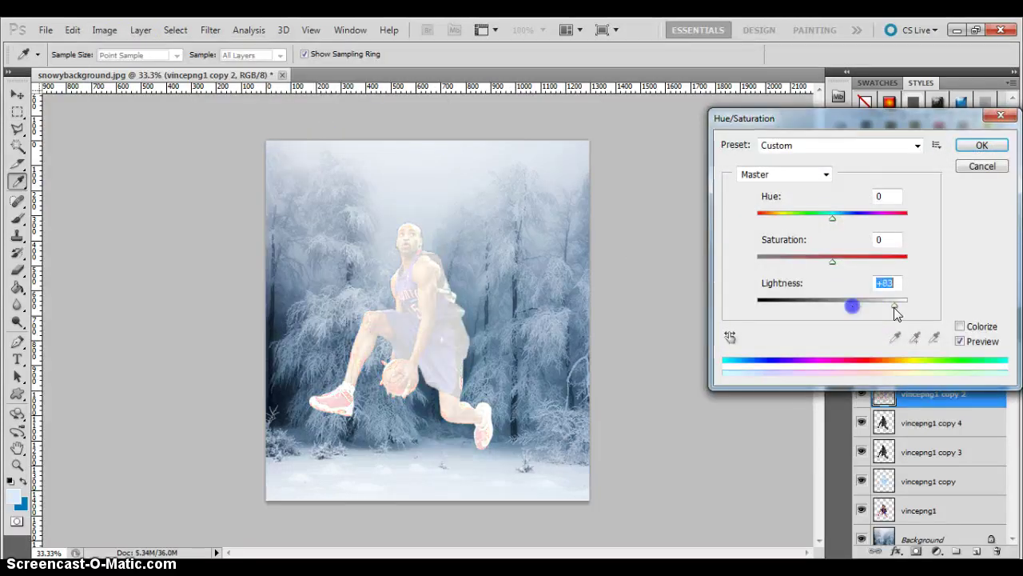
drag(852, 306, 888, 306)
click(974, 328)
mouse_move(811, 259)
mouse_down()
mouse_move(772, 259)
mouse_move(798, 262)
mouse_up()
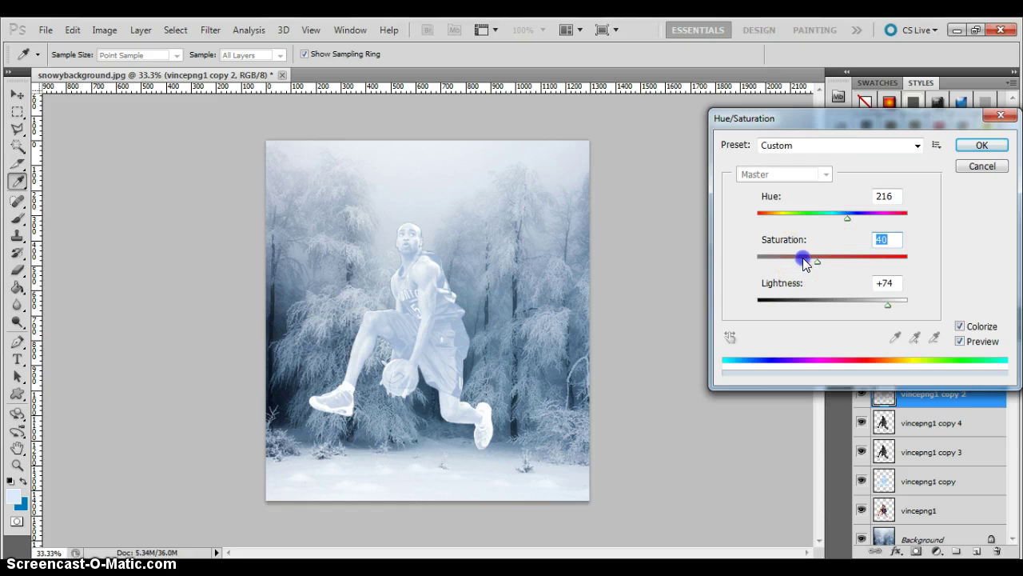
click(810, 261)
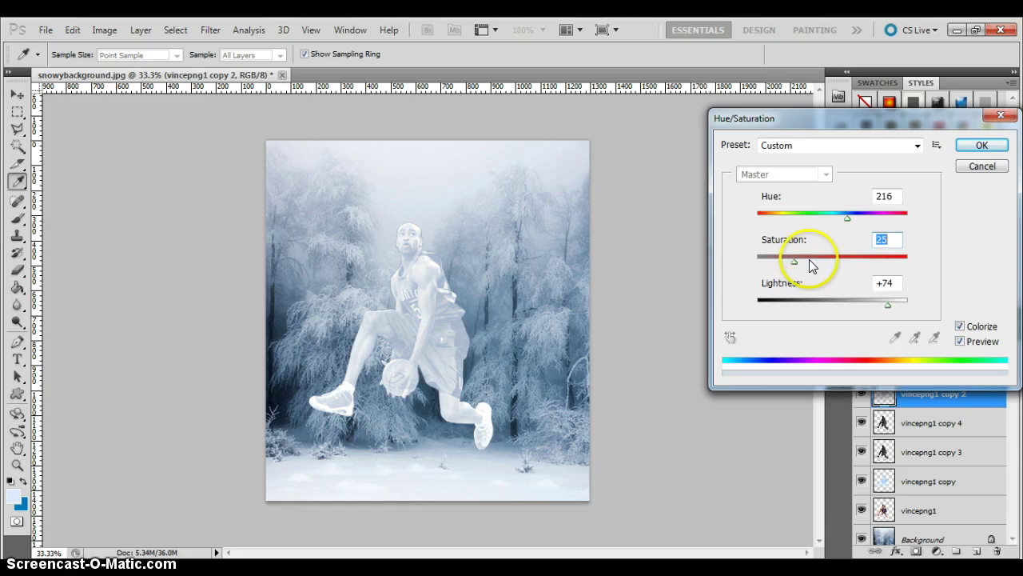
click(895, 306)
click(982, 145)
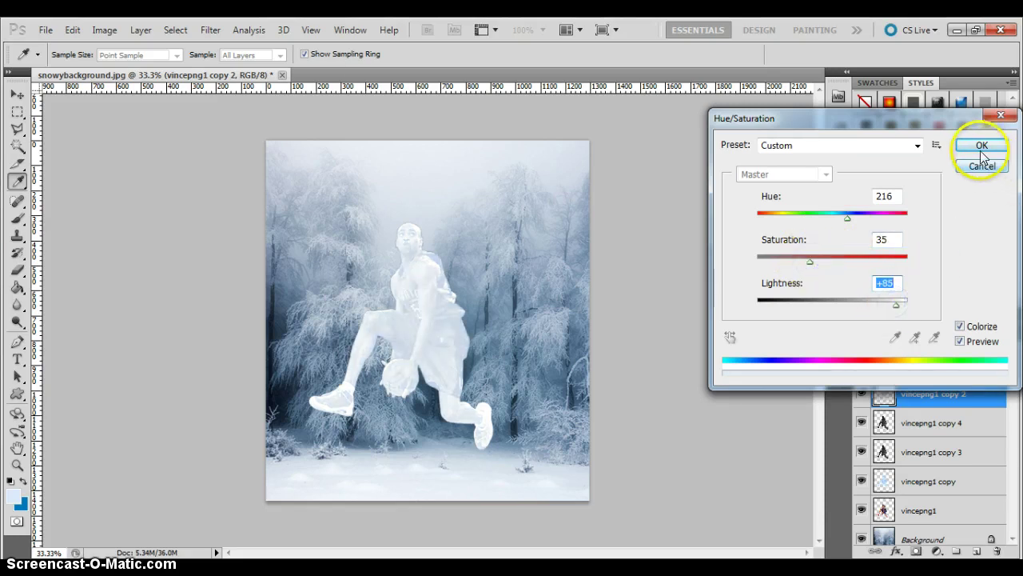
Try Overlay on vincepng1 copy 2, settle on the Soft Light blend mode, and toggle the layer's visibility to compare
key(m)
click(914, 352)
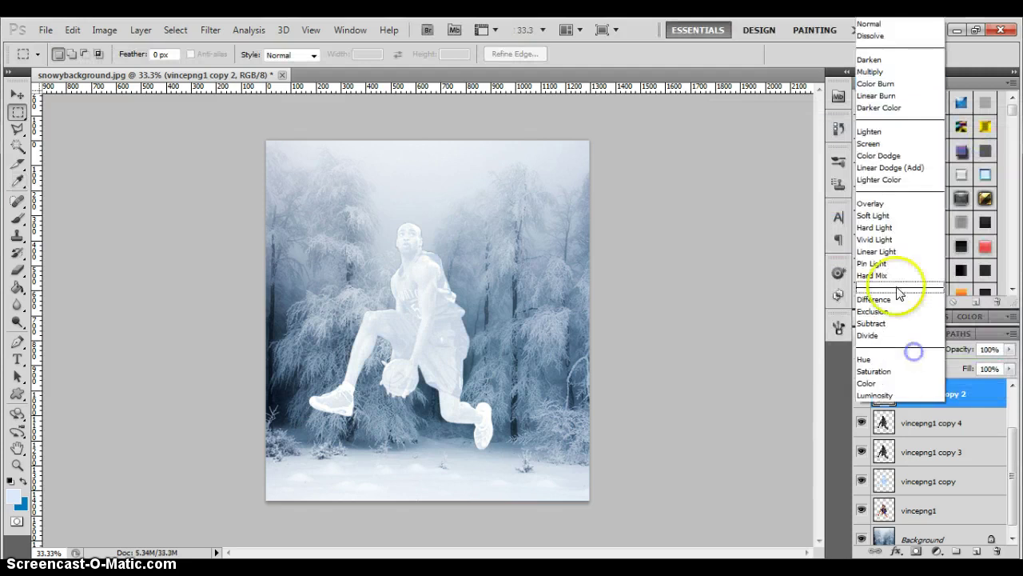
click(875, 215)
key(Up)
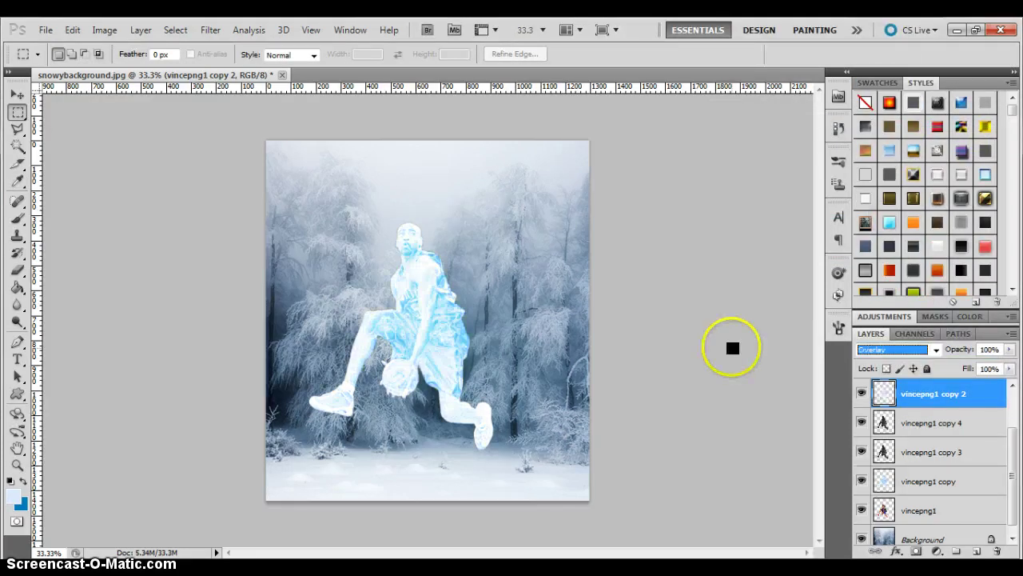
key(Down)
click(392, 238)
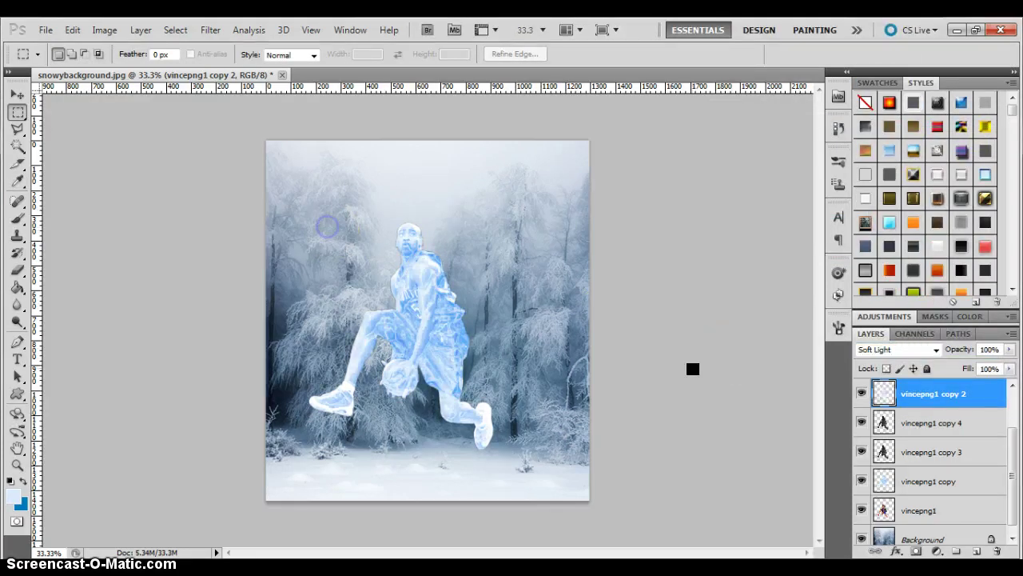
click(861, 394)
click(862, 395)
Show the scratched ice texture on Layer 2 and make that layer active
scroll(881, 402, up, 2)
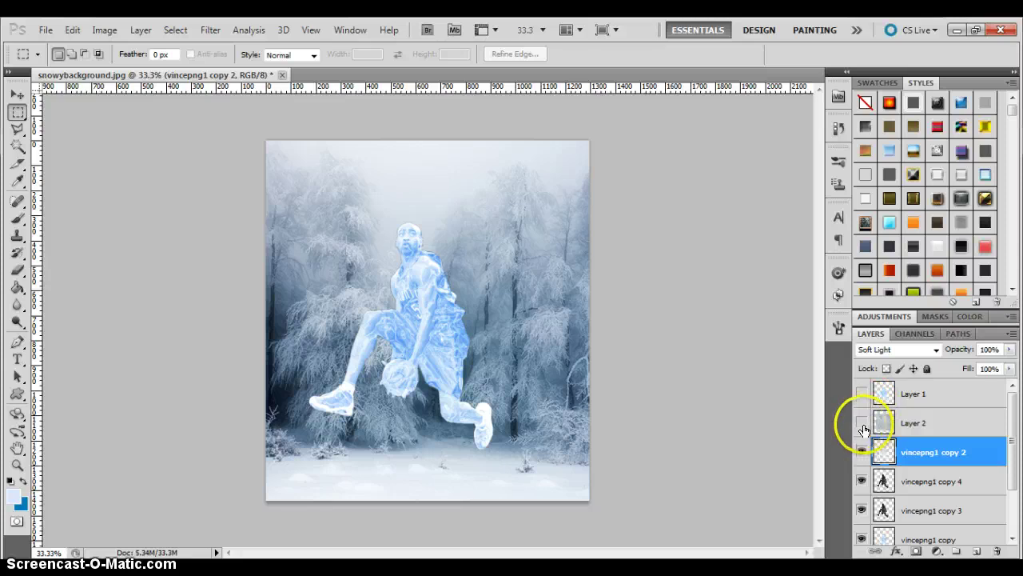
click(861, 422)
click(879, 422)
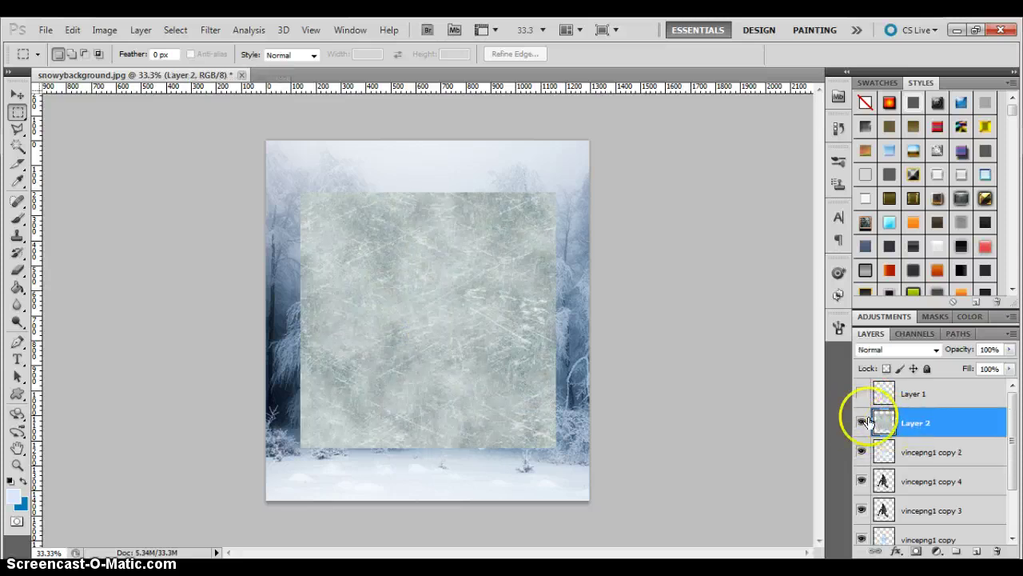
Select the empty area around the player on vincepng1 copy 2 with the Magic Wand
click(18, 147)
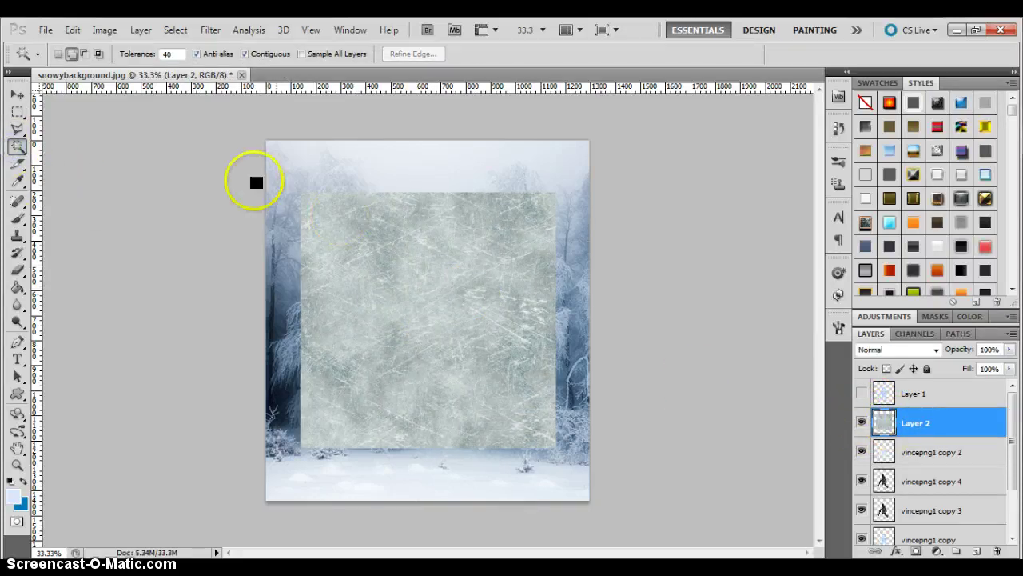
click(913, 452)
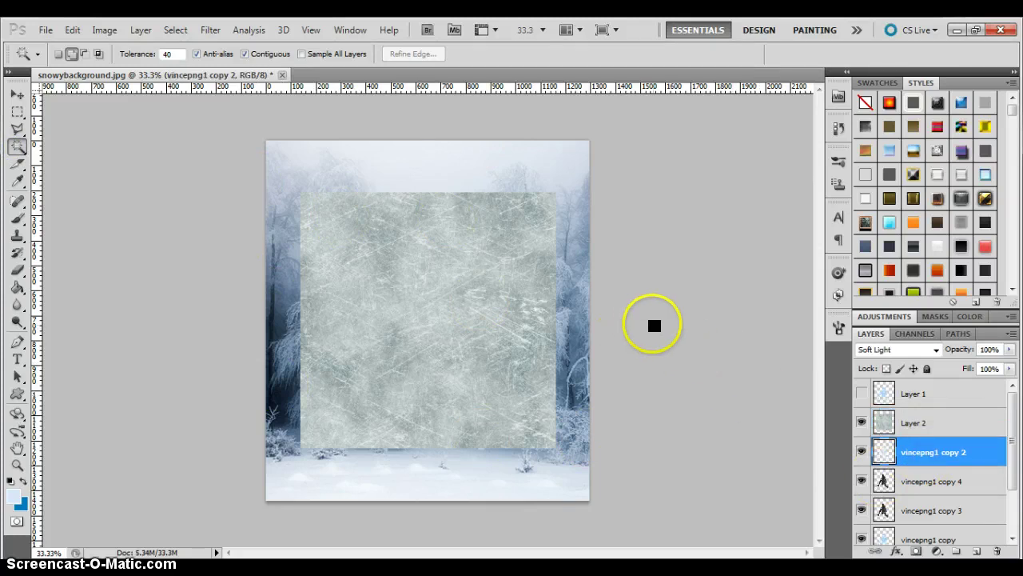
click(553, 323)
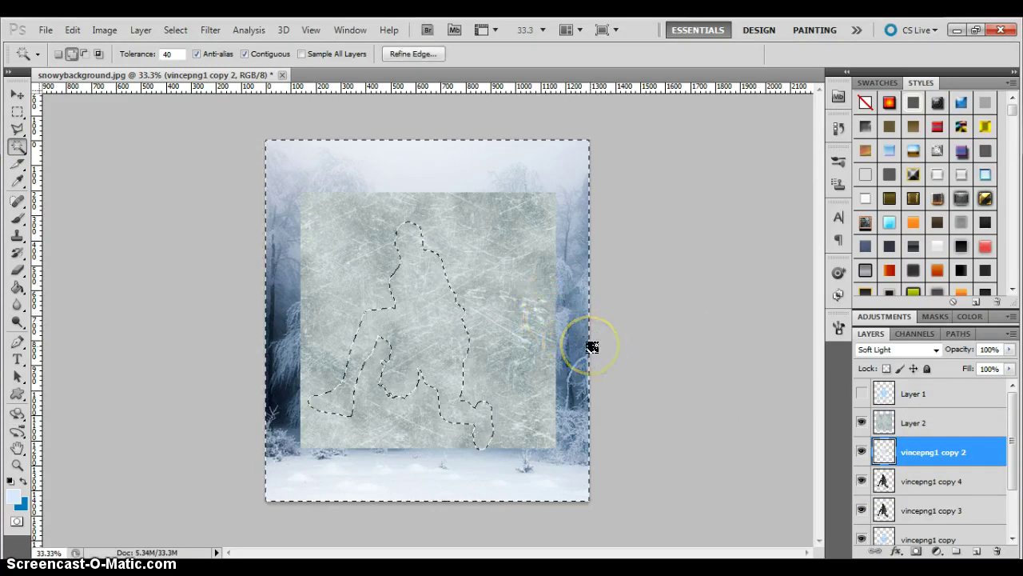
click(487, 187)
click(434, 380)
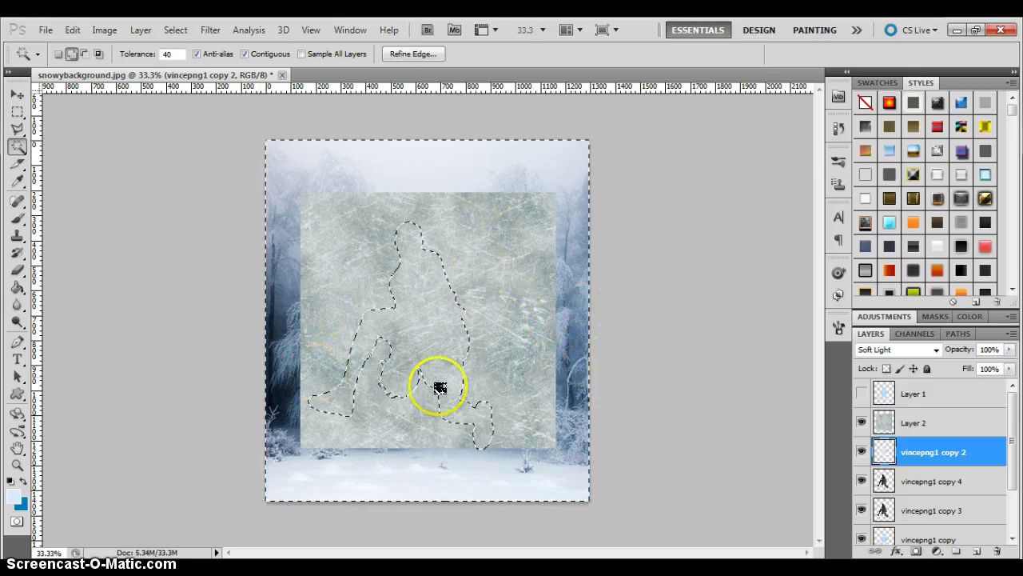
click(267, 359)
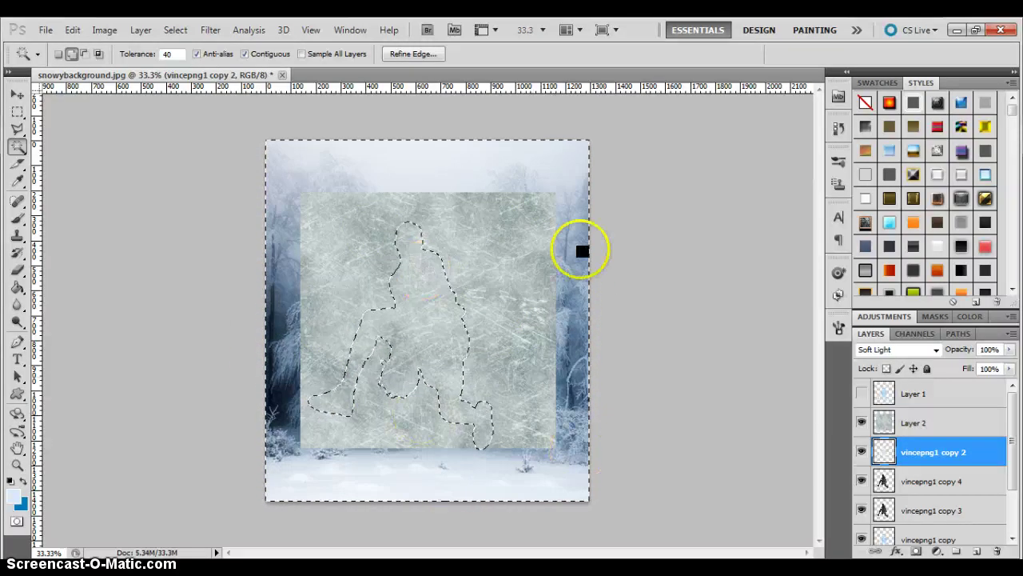
Delete the ice texture outside the player's silhouette from Layer 2 and clear the selection
click(919, 422)
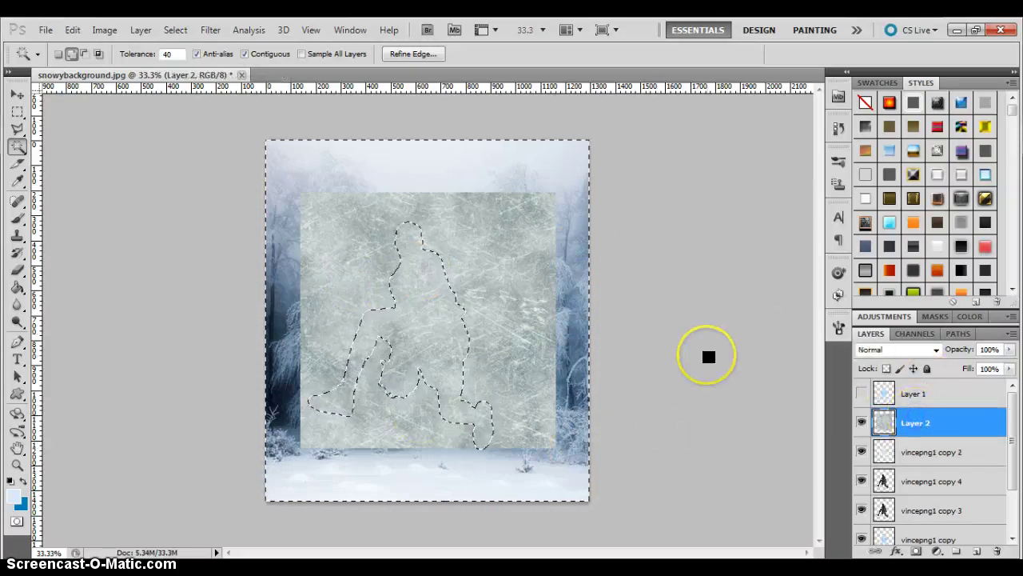
key(Delete)
click(17, 112)
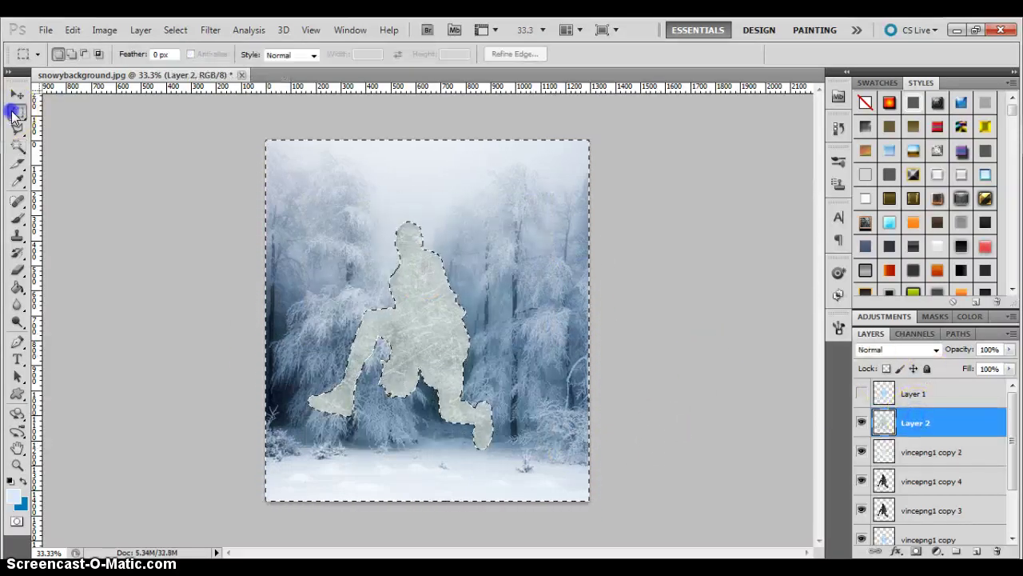
click(124, 174)
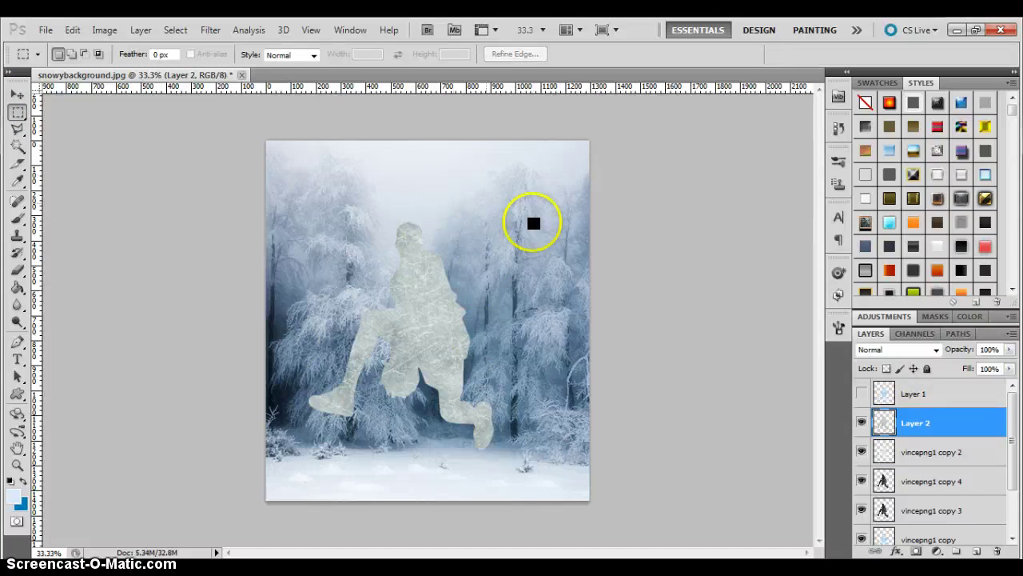
Compare Overlay with Soft Light on the ice texture Layer 2 and keep the Soft Light blend mode
click(929, 351)
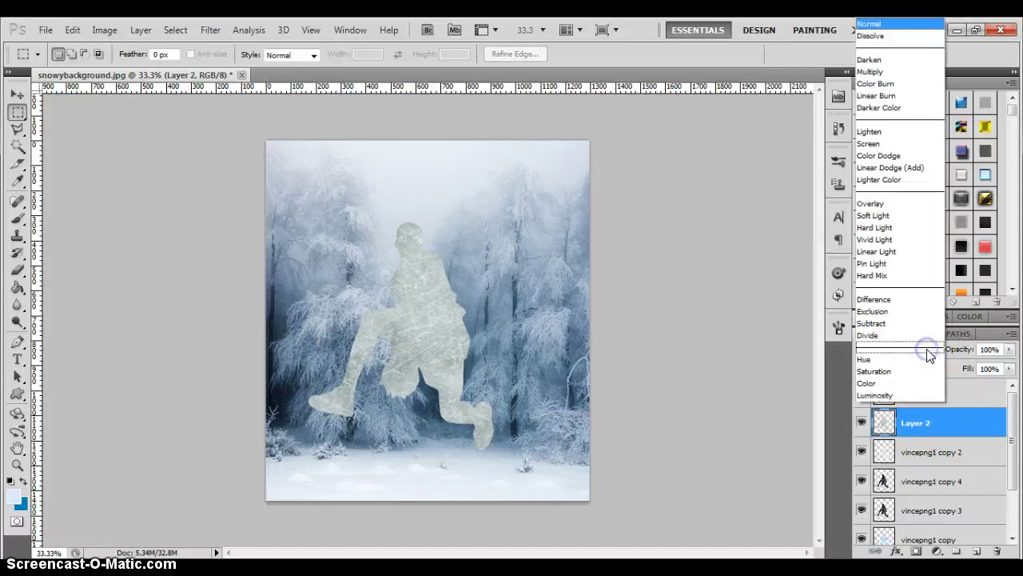
click(886, 215)
key(Down)
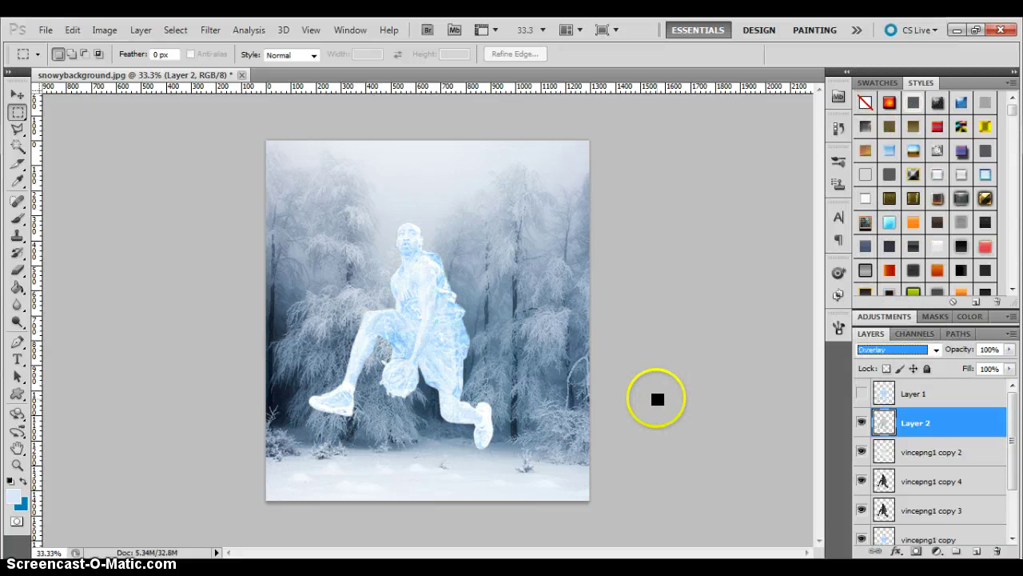
key(Up)
click(373, 320)
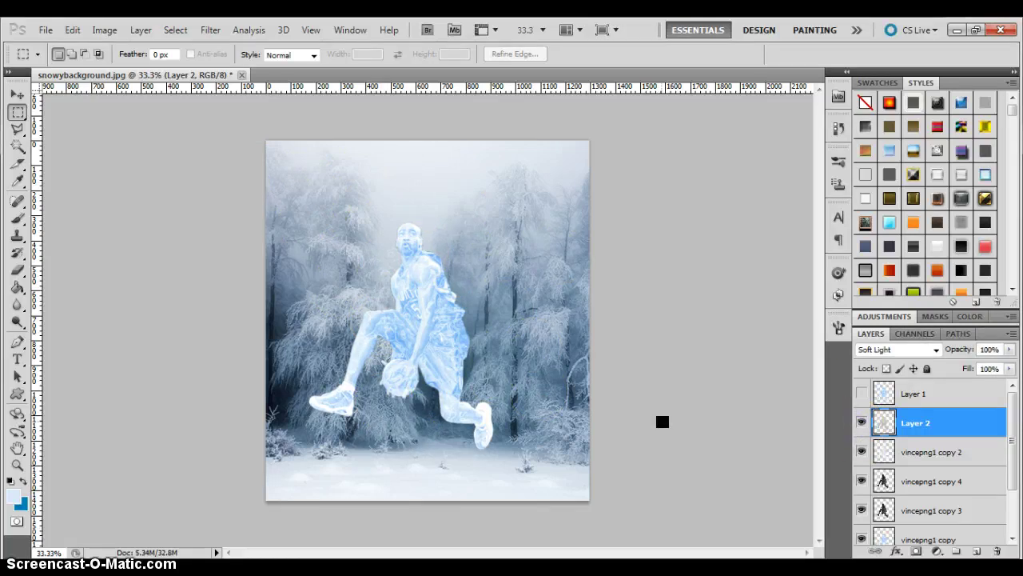
click(780, 383)
Activate the Brush tool with the 329 px icicle tip and open its brush presets
scroll(912, 438, down, 2)
scroll(914, 441, up, 2)
click(16, 221)
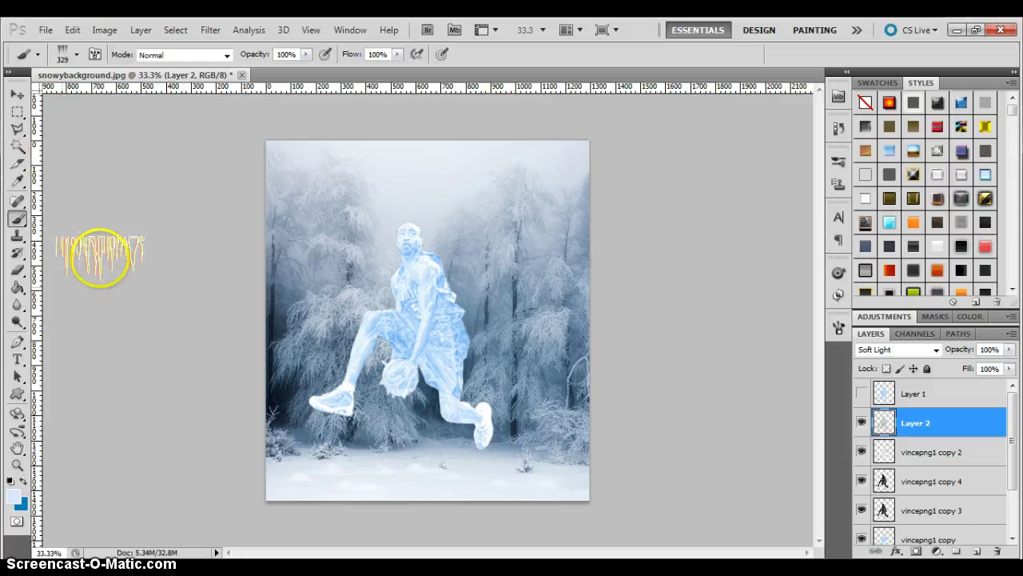
click(76, 54)
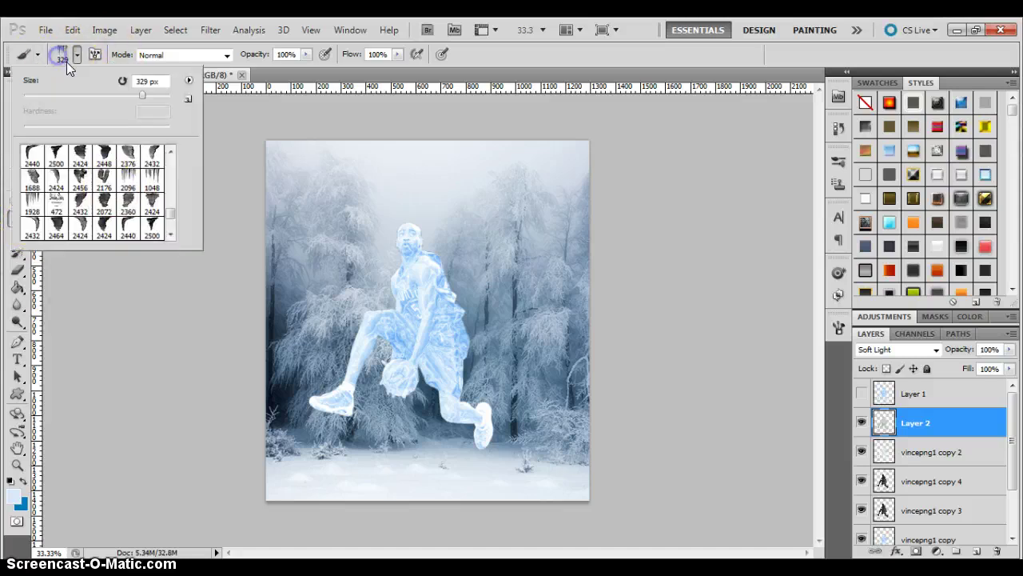
Sample light blue c6e1fd from the player as the foreground colour and add a new layer above Layer 2
click(14, 496)
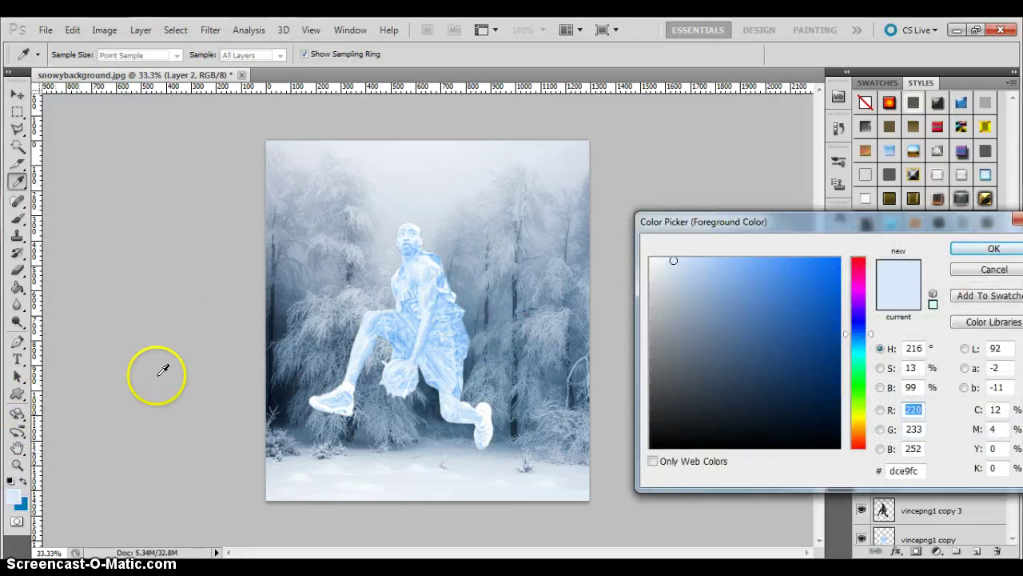
click(445, 279)
click(450, 204)
click(430, 307)
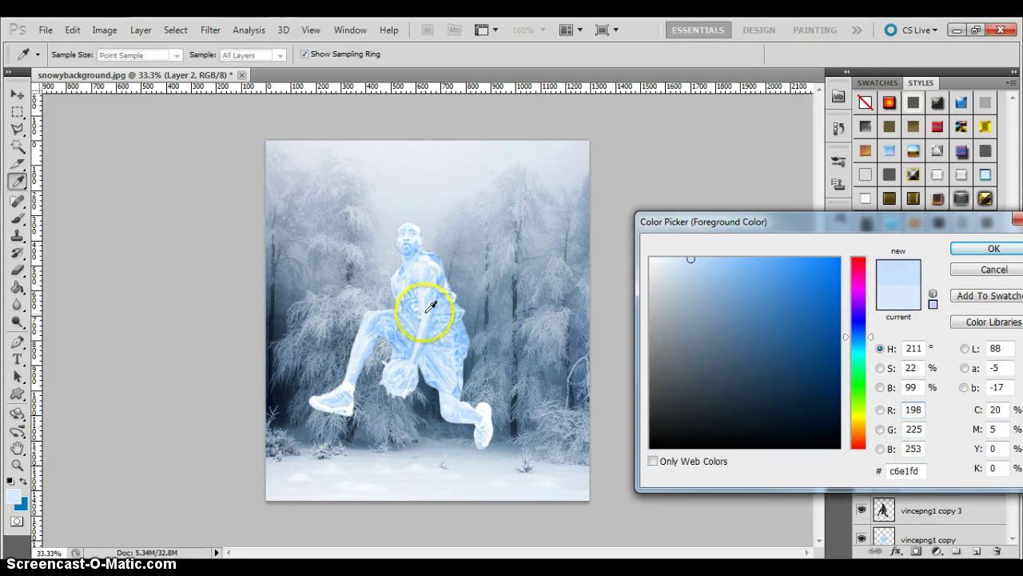
click(993, 248)
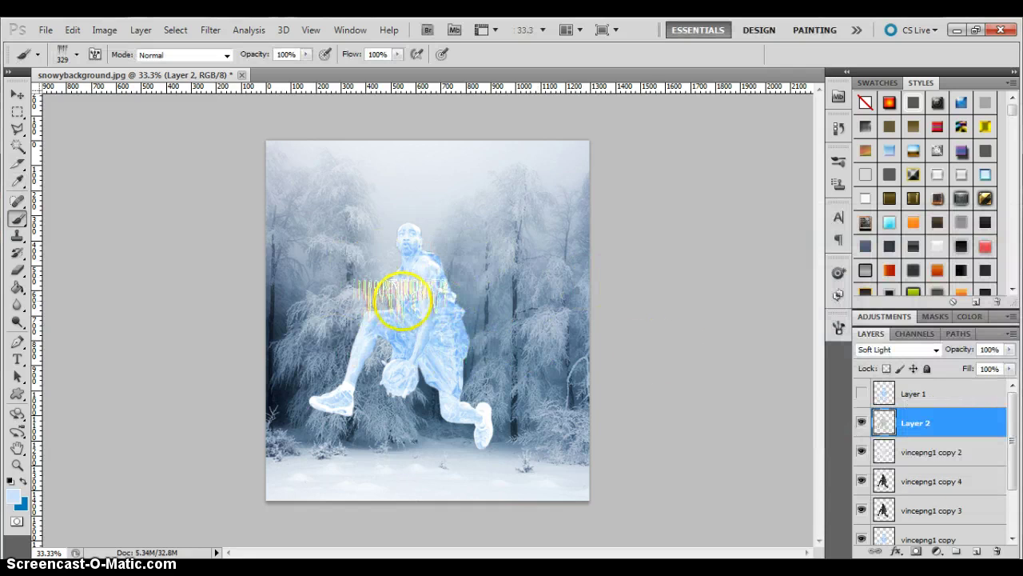
click(976, 552)
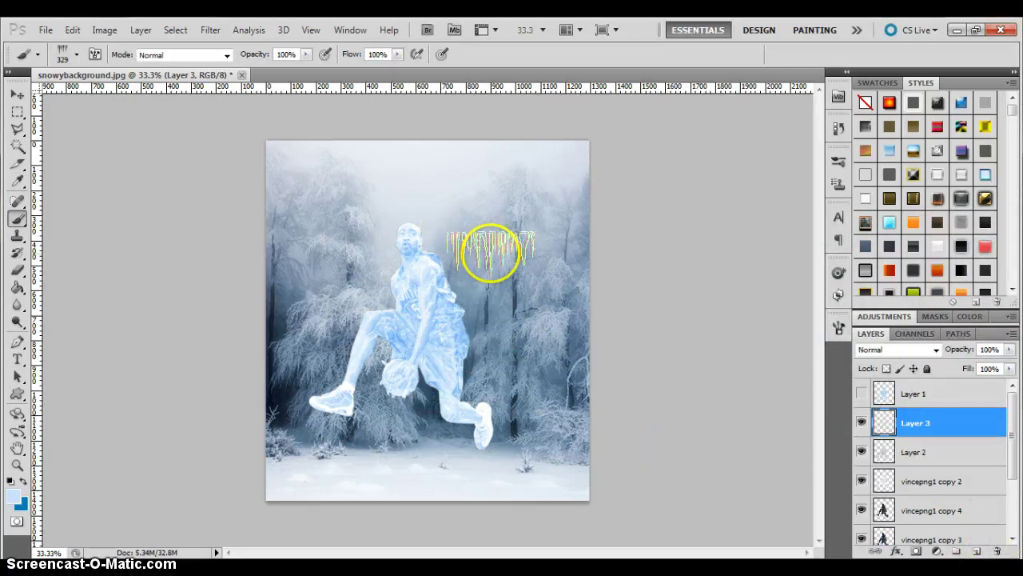
Stamp the icicle brush once on Layer 3, rotate it -112.5° and place the icicles along the player's back
click(490, 253)
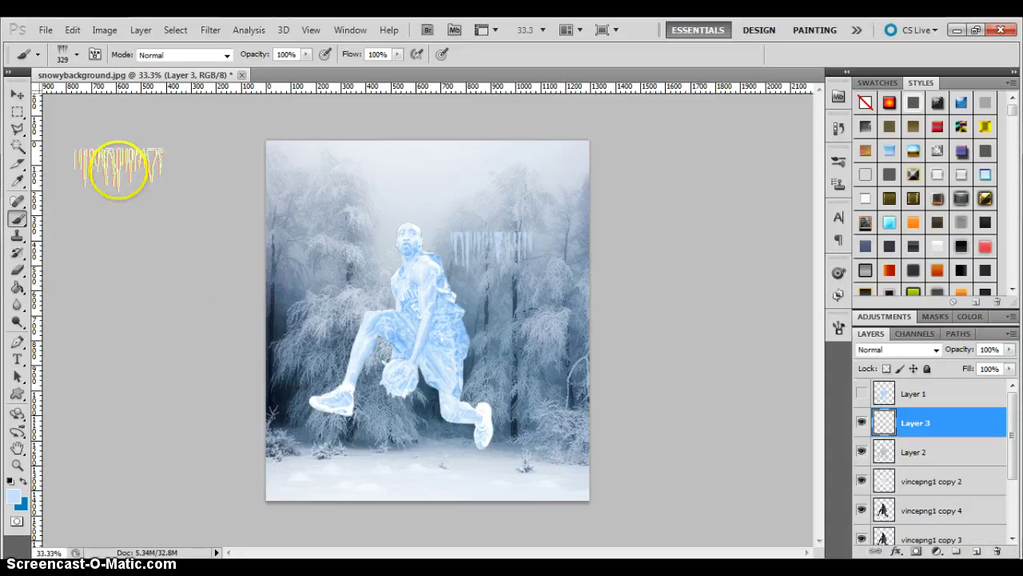
click(17, 95)
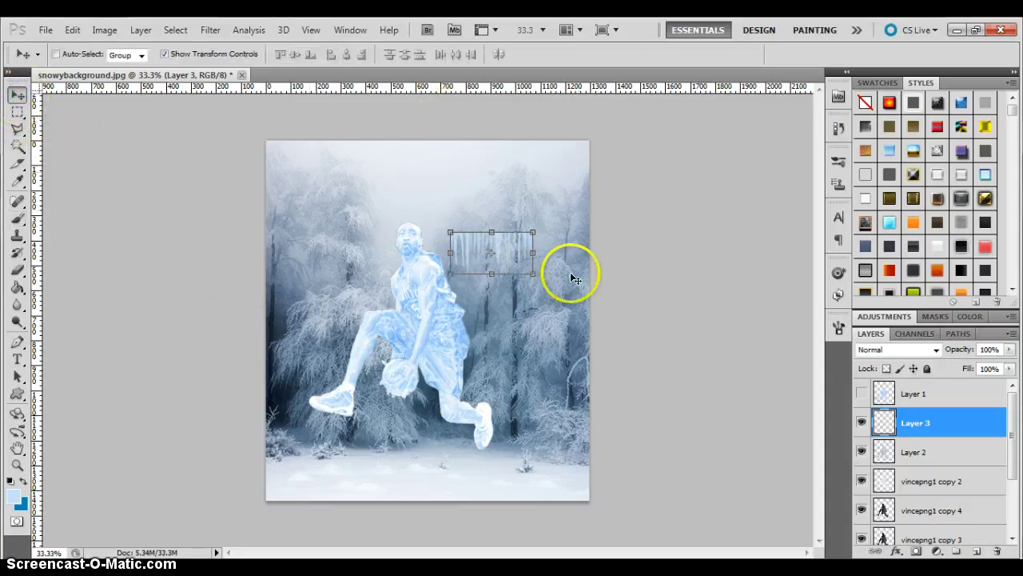
drag(540, 228, 543, 231)
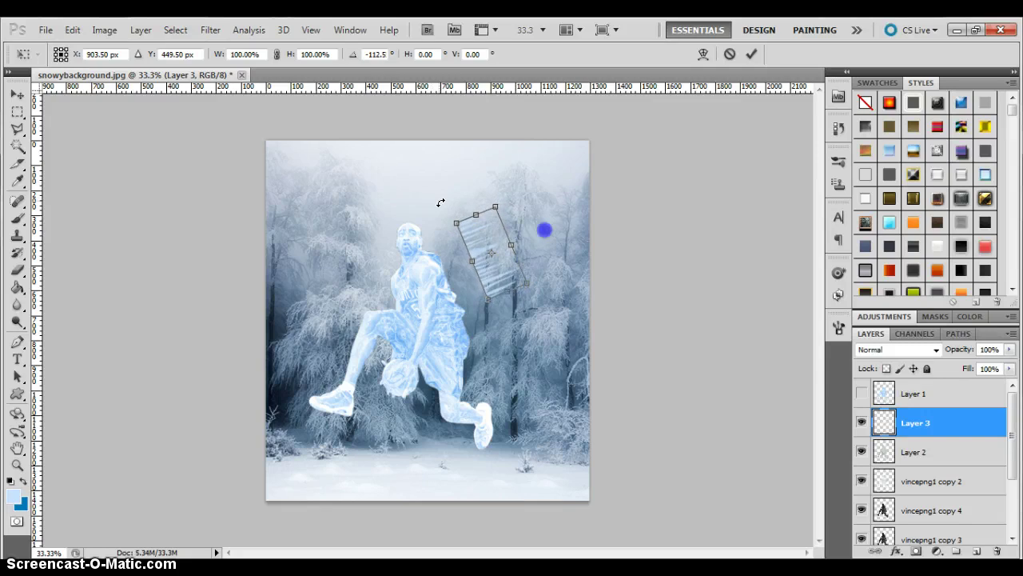
click(487, 237)
mouse_move(487, 237)
mouse_down()
mouse_move(462, 267)
mouse_move(486, 237)
mouse_up()
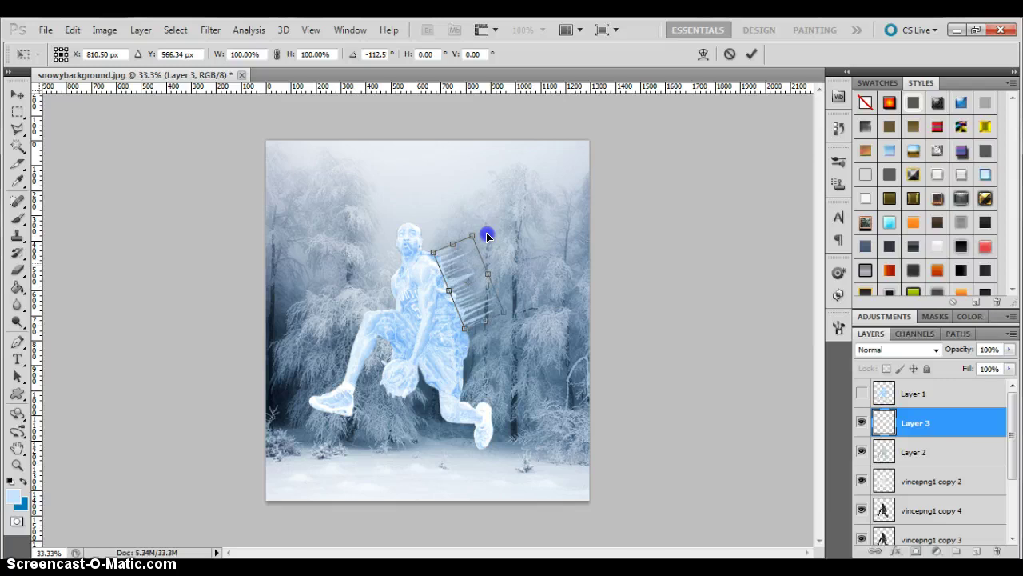
click(752, 54)
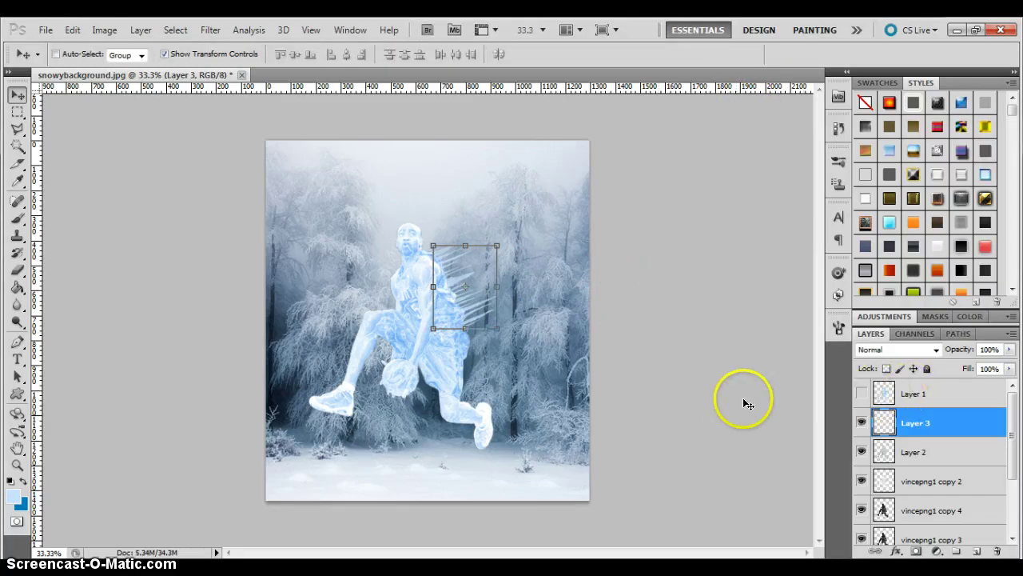
Duplicate Layer 3 in place and merge it with the copy to strengthen the back icicles
right_click(928, 411)
click(912, 119)
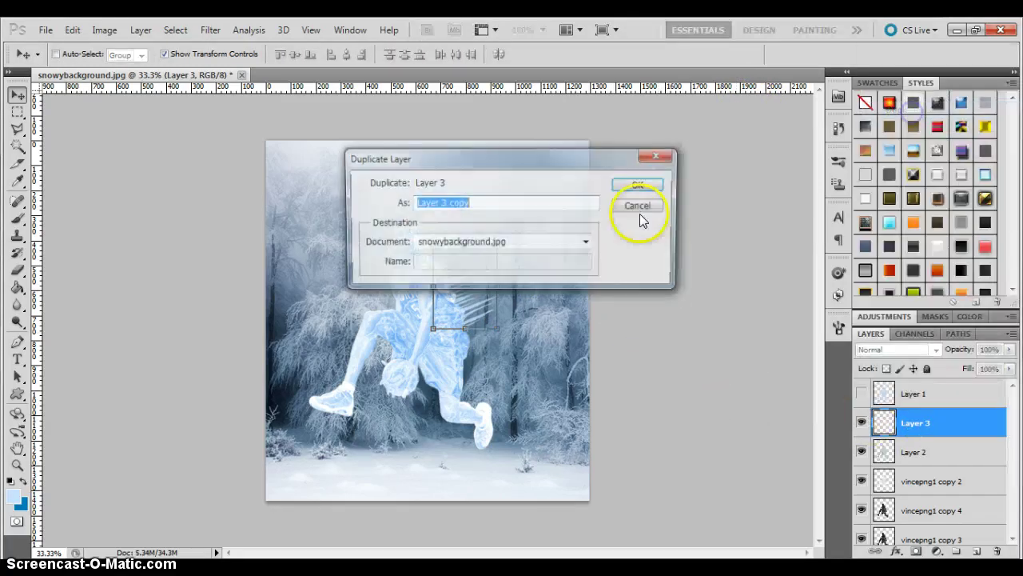
click(631, 186)
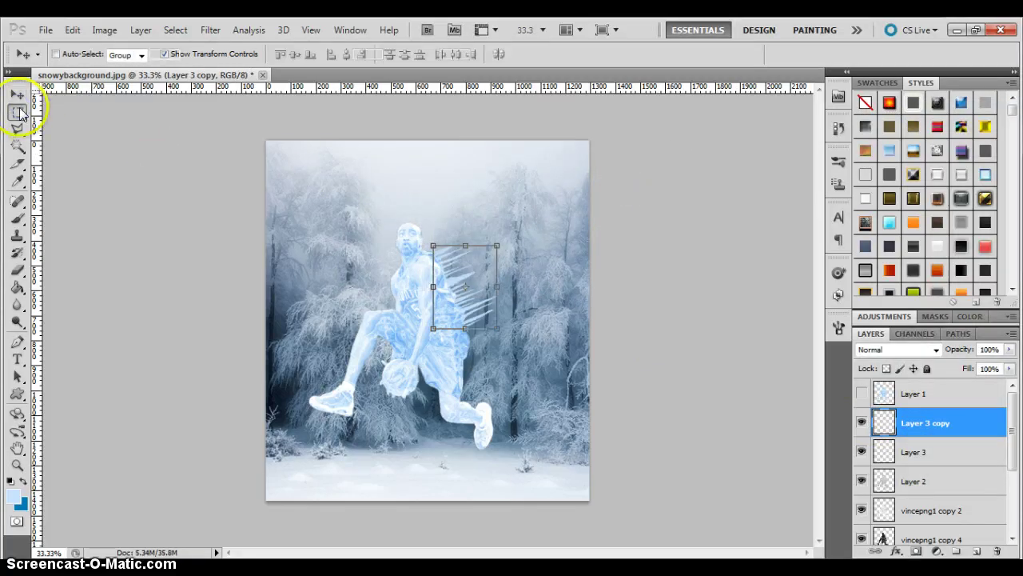
click(19, 113)
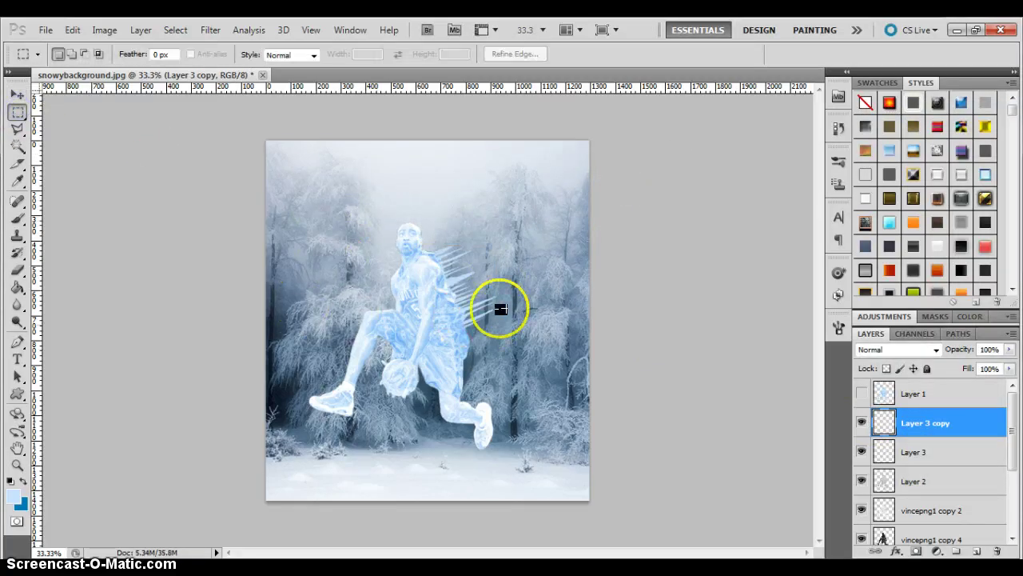
shift+click(916, 449)
click(140, 30)
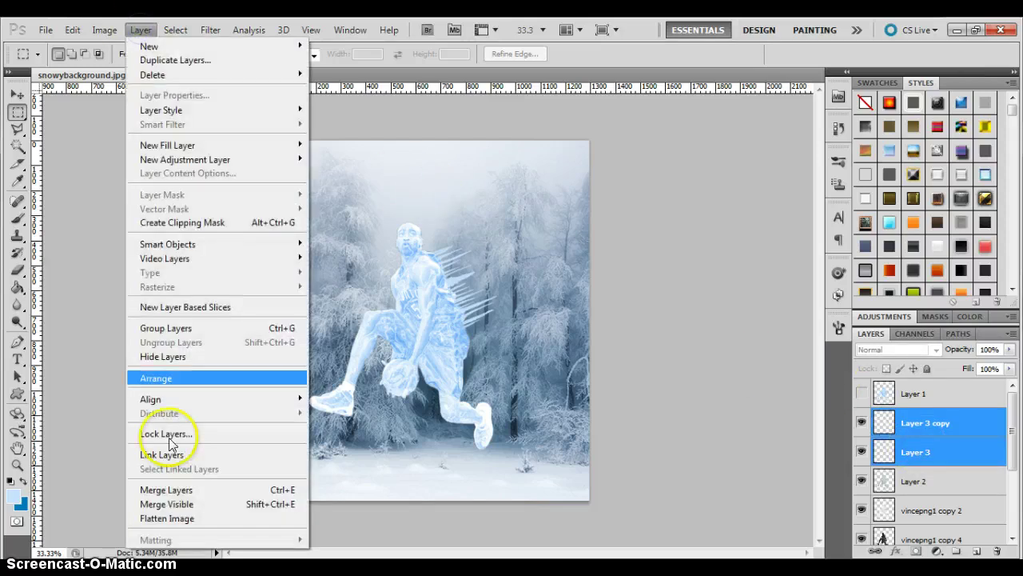
click(167, 489)
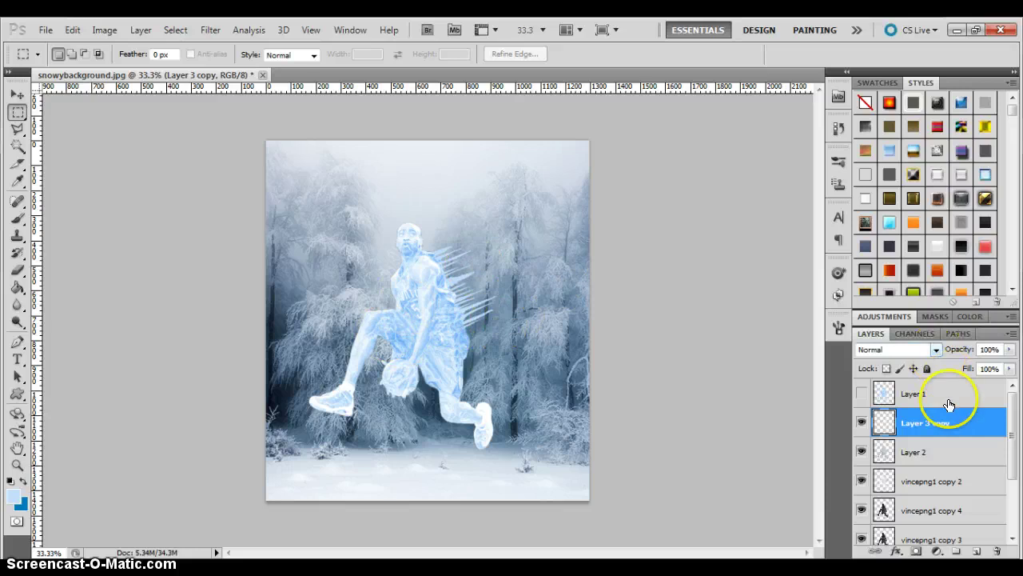
Duplicate the merged icicle layer and move the copy onto the player's raised leg, rotated by -136.5°
right_click(930, 422)
click(874, 115)
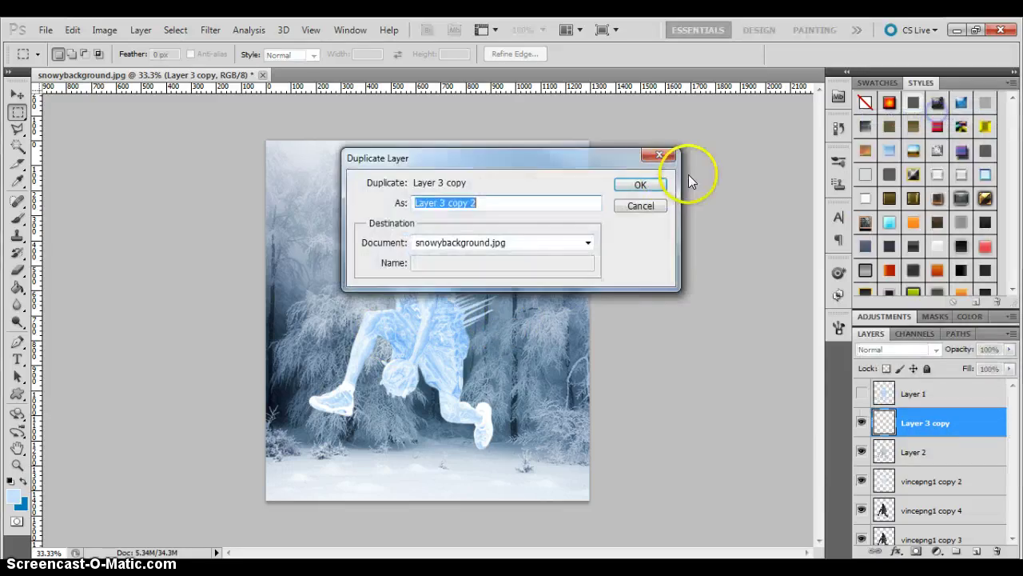
click(654, 178)
click(24, 96)
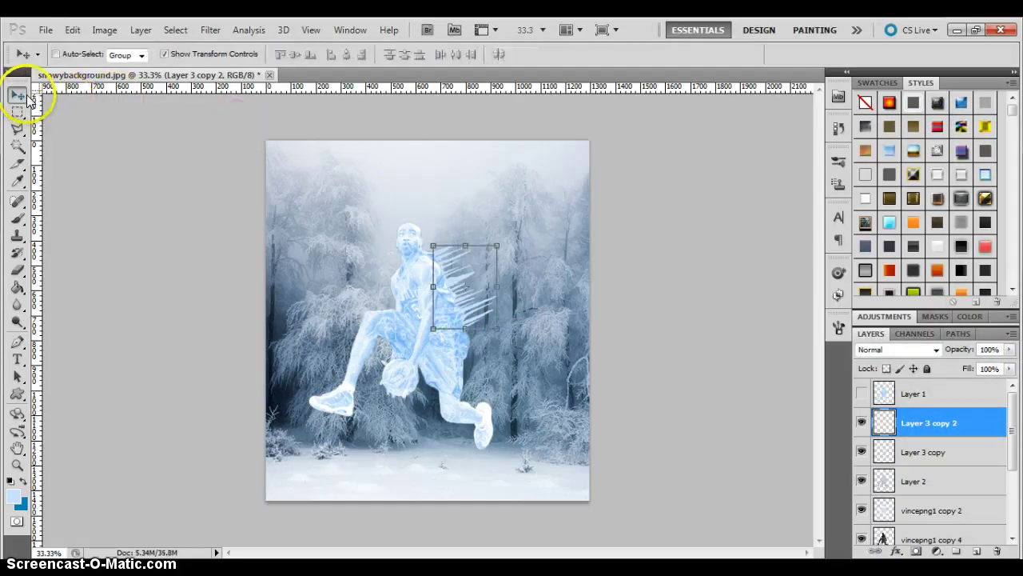
drag(584, 258, 449, 285)
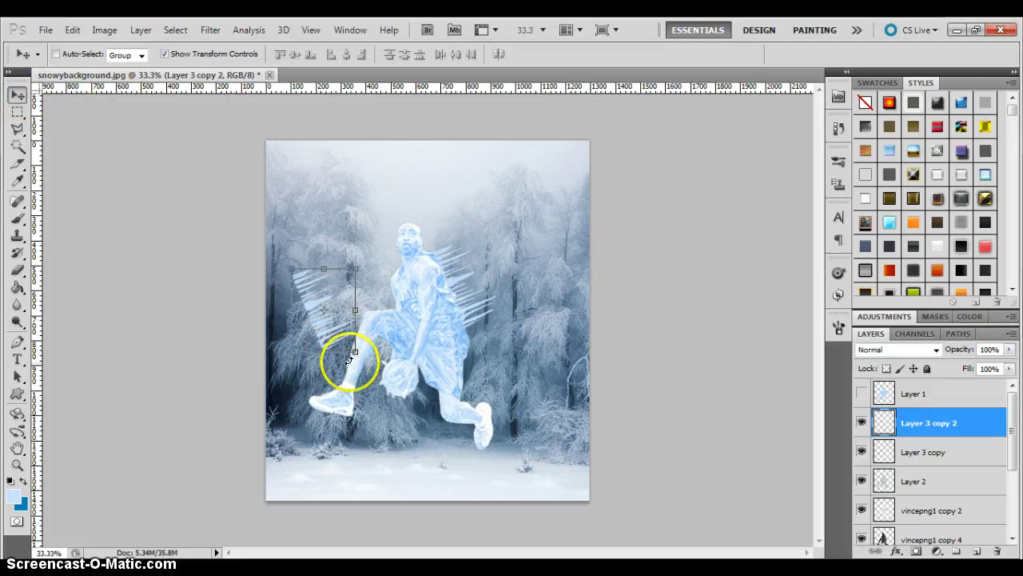
mouse_move(348, 360)
mouse_down()
mouse_move(335, 359)
mouse_move(359, 372)
mouse_up()
drag(331, 235, 339, 289)
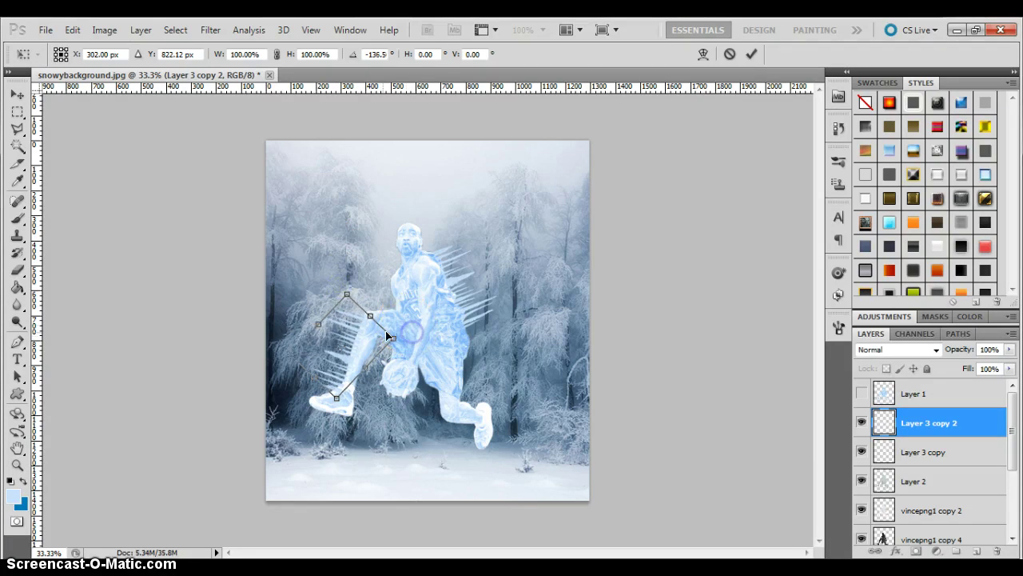
mouse_move(386, 335)
mouse_down()
mouse_move(365, 338)
mouse_move(376, 333)
mouse_up()
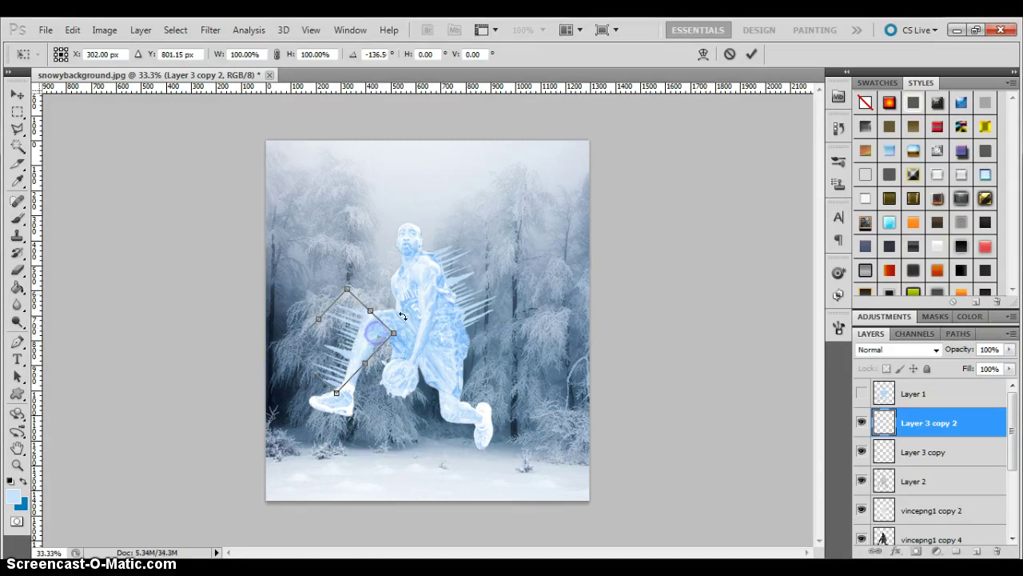
click(752, 53)
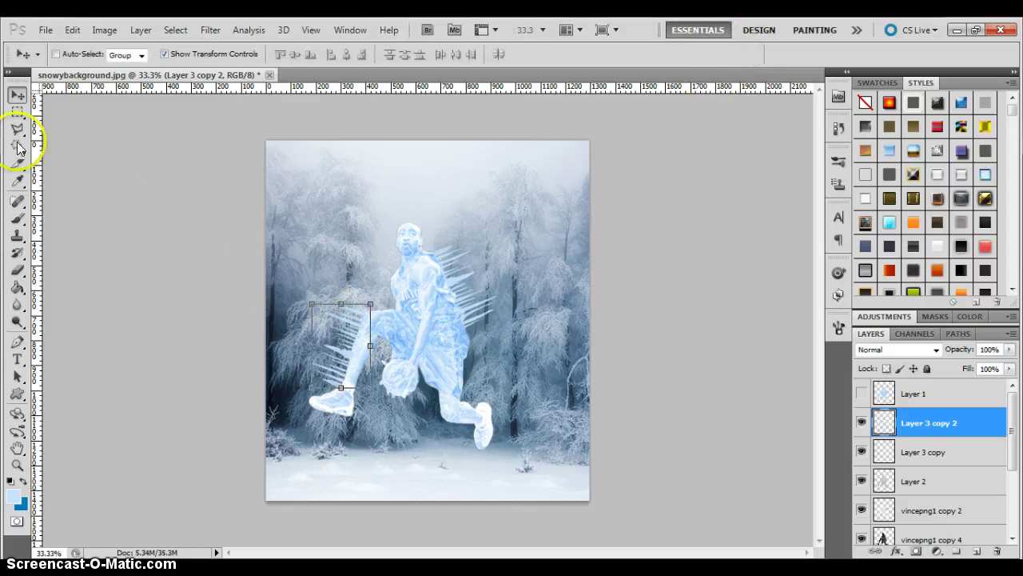
click(16, 114)
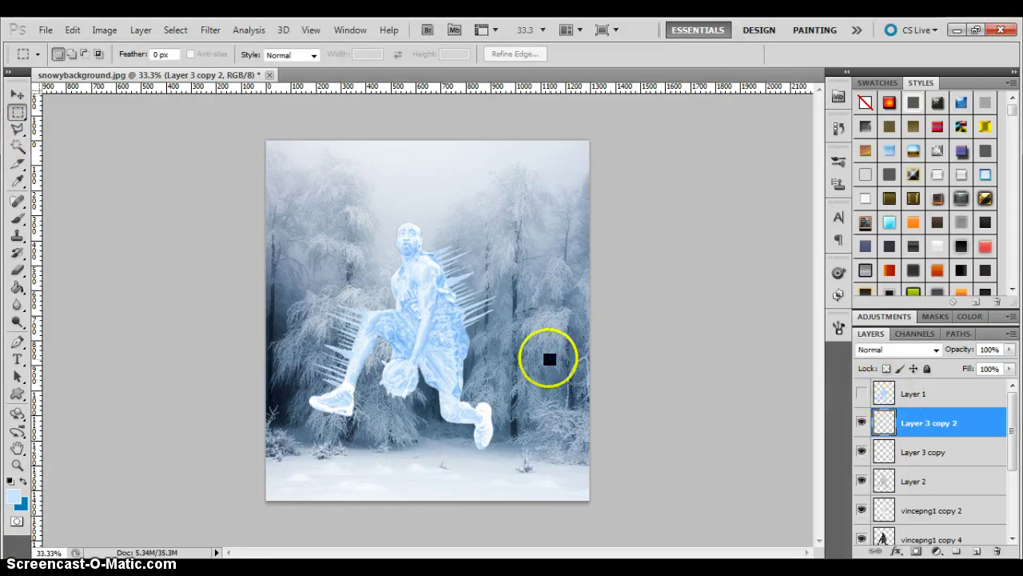
Move Layer 1 sideways off the player past the image edge and hide it
click(862, 396)
click(862, 396)
click(861, 396)
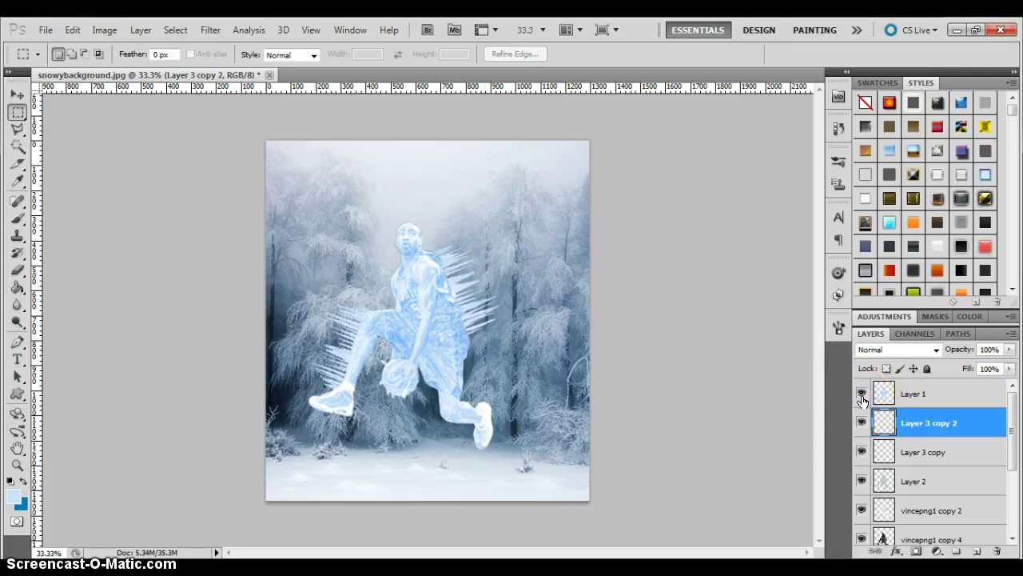
click(879, 393)
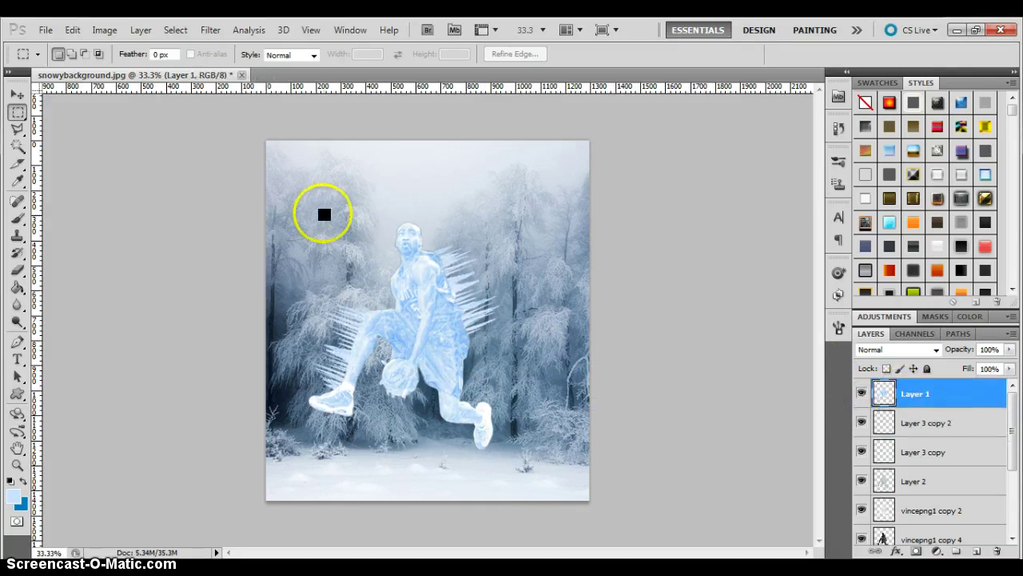
click(18, 94)
click(423, 260)
drag(423, 260, 640, 258)
click(861, 393)
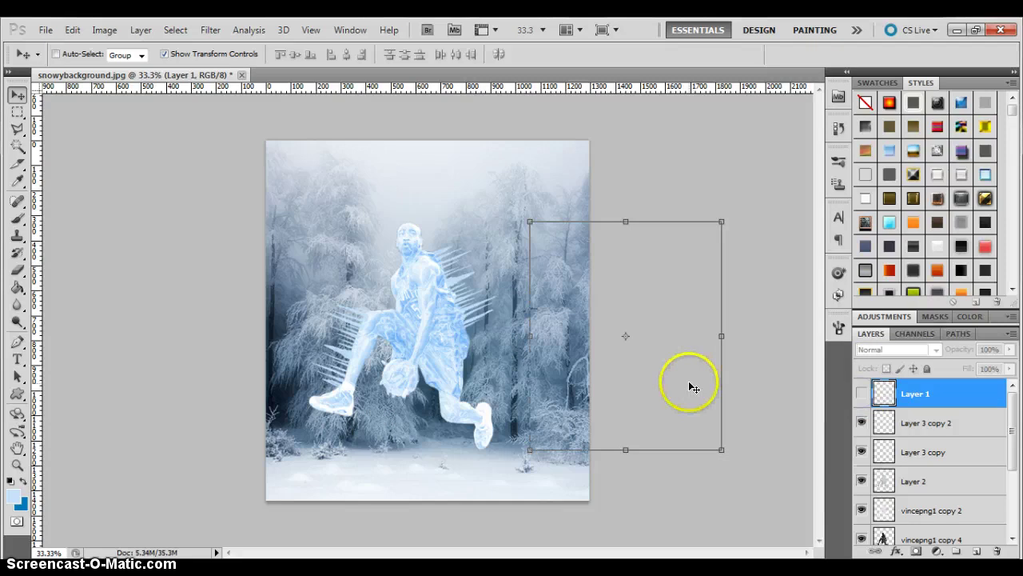
click(18, 113)
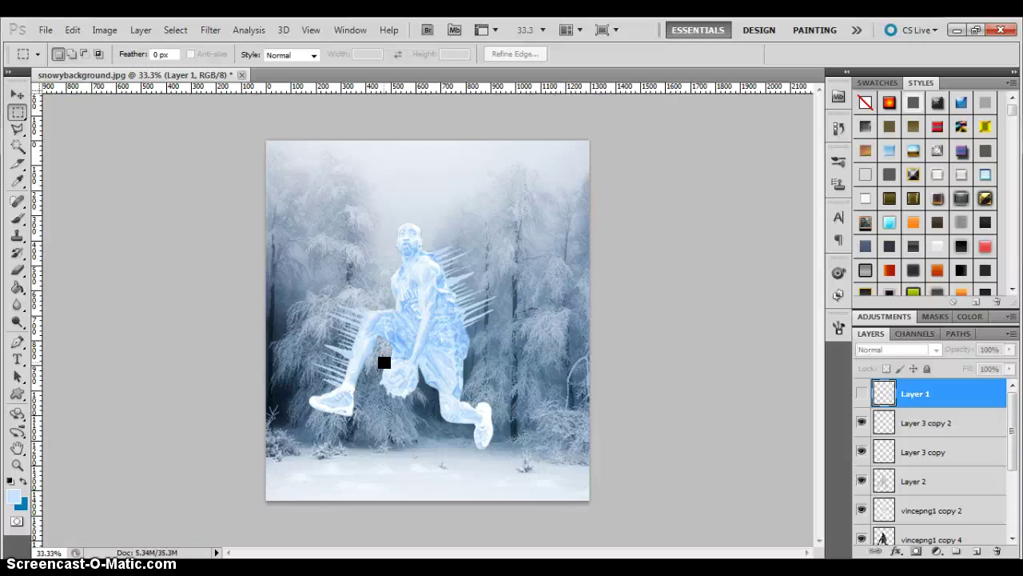
Compare the player with Layer 2 and vincepng1 copy 2 hidden and shown in turn
click(863, 489)
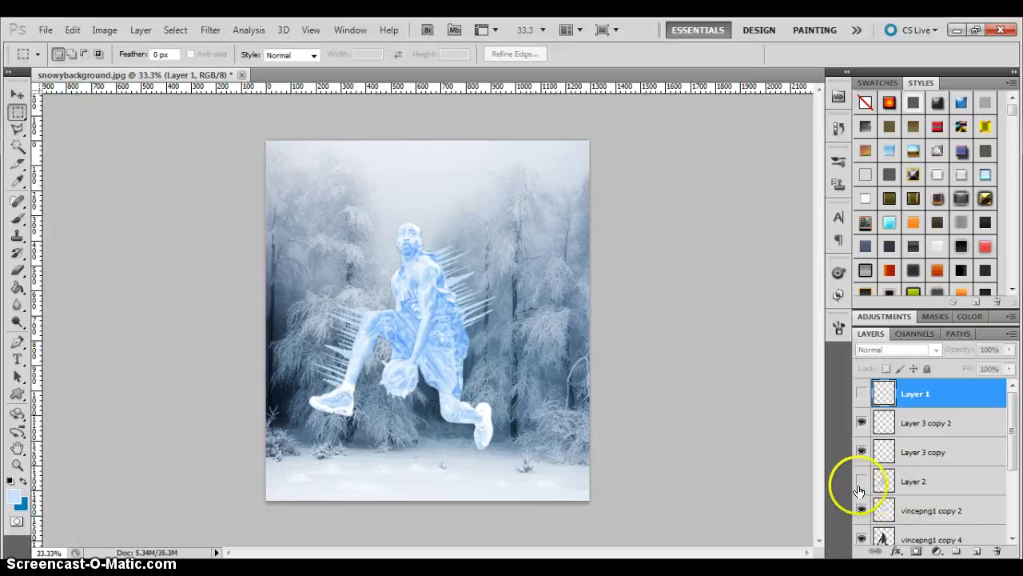
click(862, 489)
click(911, 502)
click(885, 489)
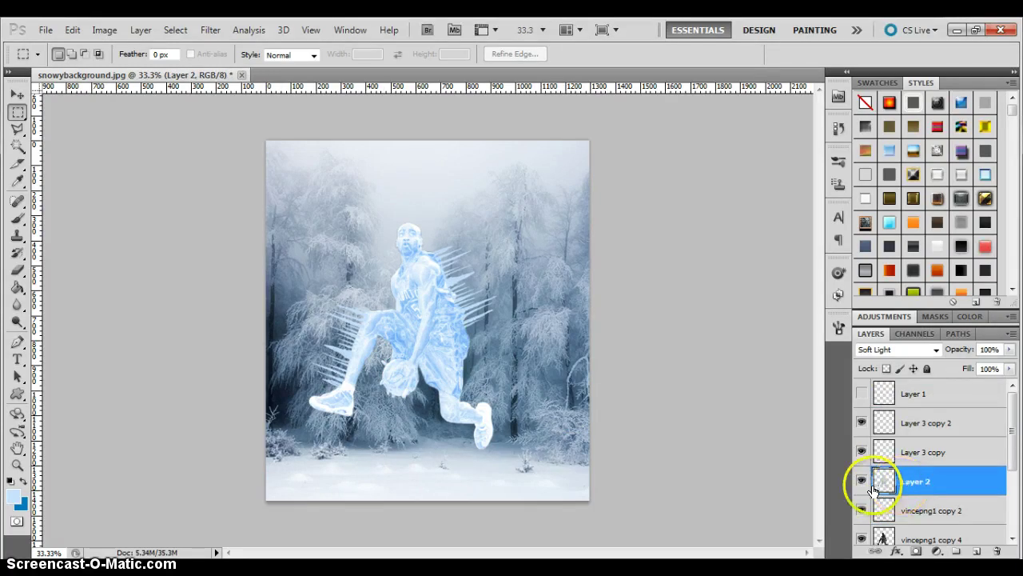
click(862, 481)
click(861, 480)
click(862, 510)
click(861, 510)
Duplicate the vincepng1 copy 2 layer with the default name
right_click(909, 513)
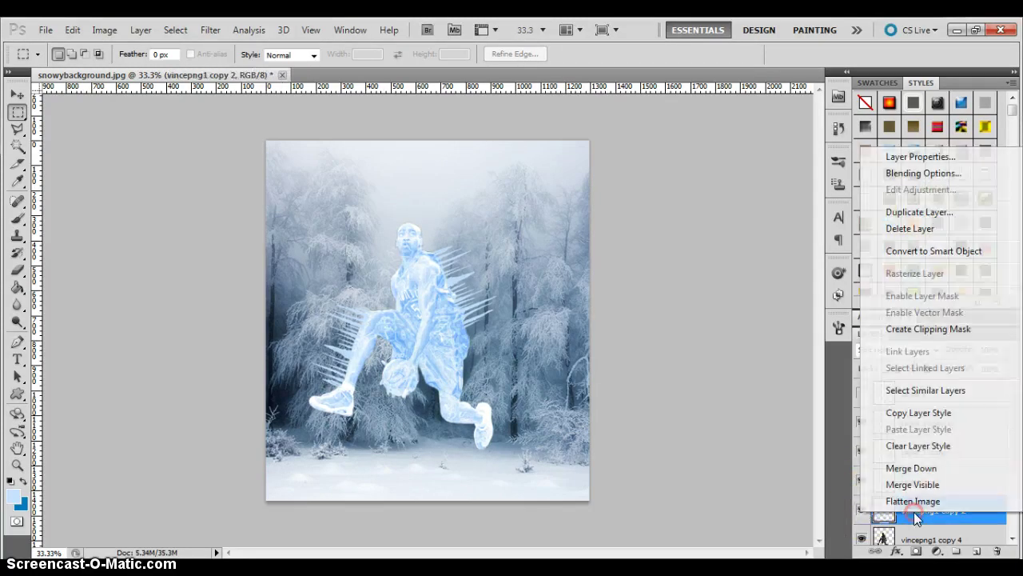
click(903, 203)
click(638, 189)
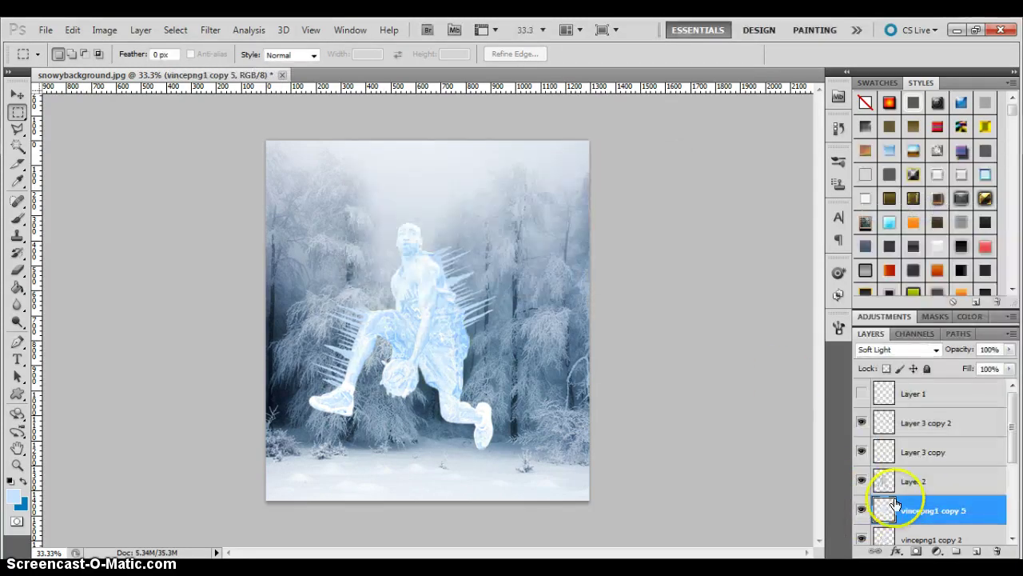
Apply an Exposure adjustment to vincepng1 copy 5 with the exposure raised to its maximum
click(130, 32)
mouse_move(104, 29)
mouse_move(159, 68)
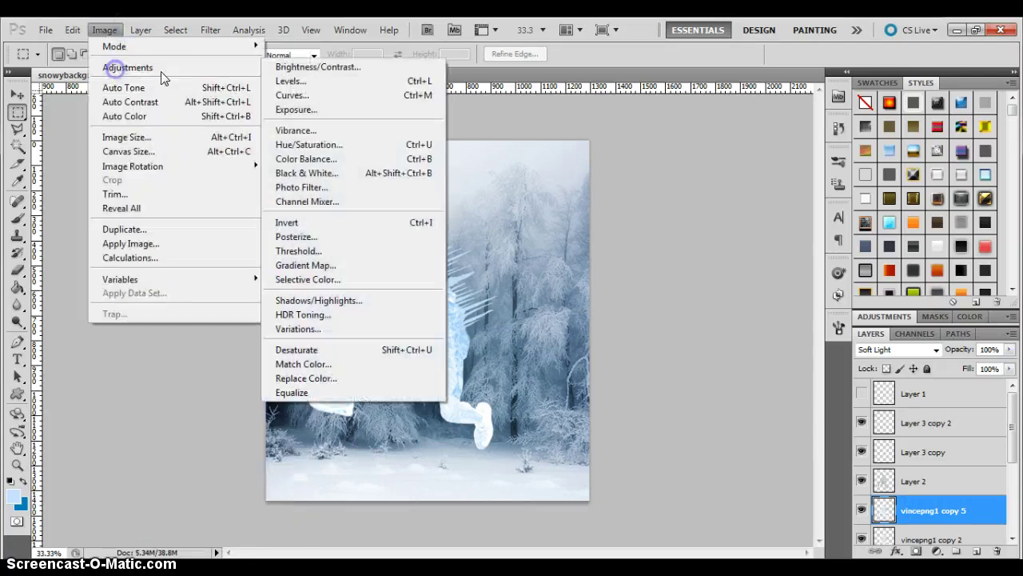
click(357, 112)
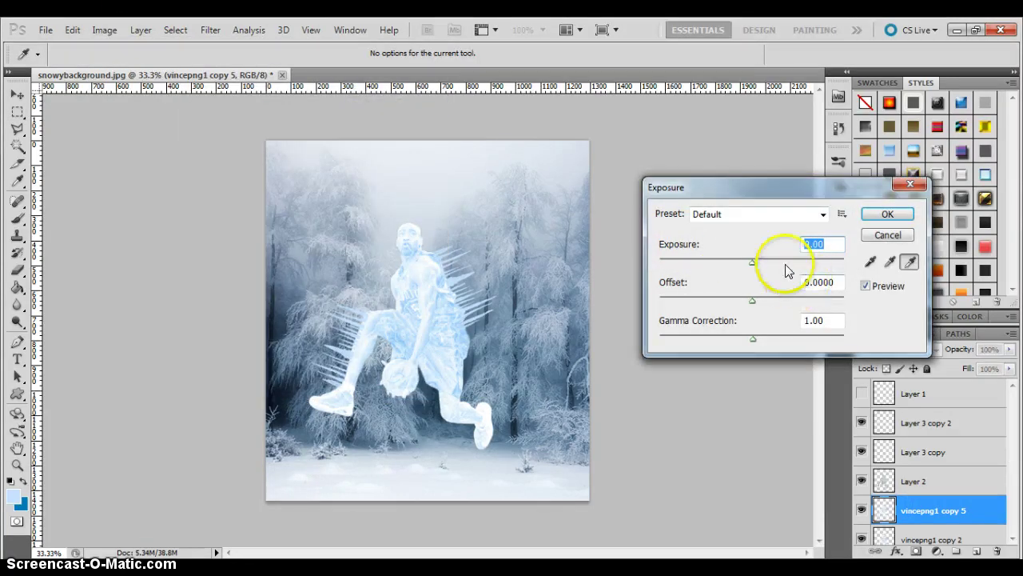
drag(796, 257, 833, 261)
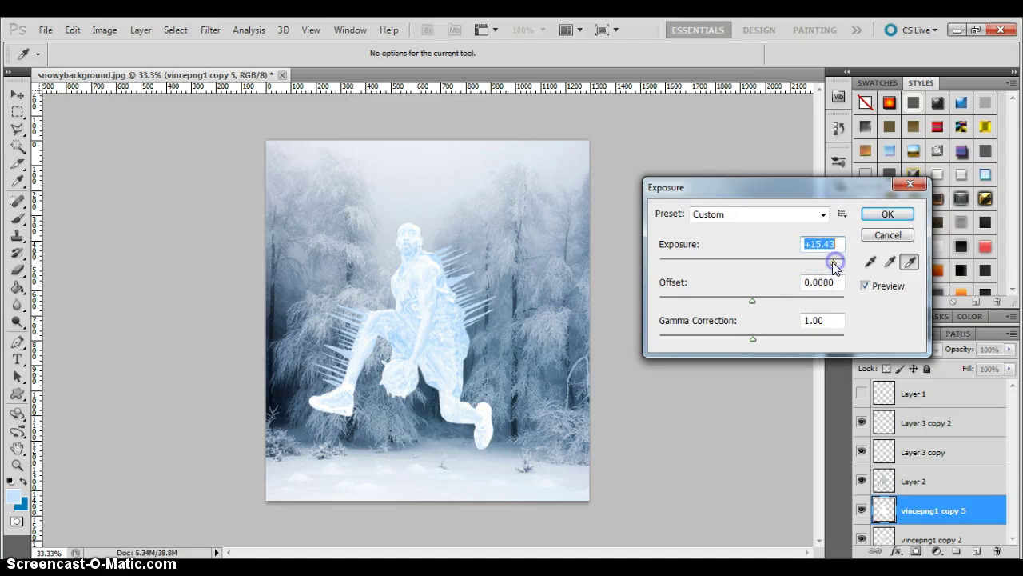
click(868, 286)
click(875, 215)
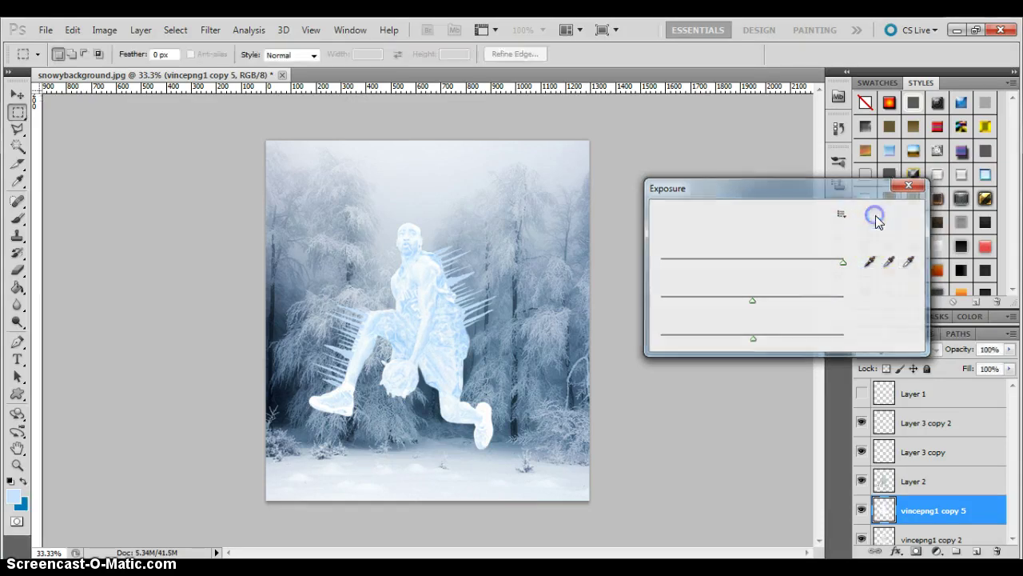
Erase parts of vincepng1 copy 5 over the player's body and legs using a 380 px Eraser tip
click(22, 272)
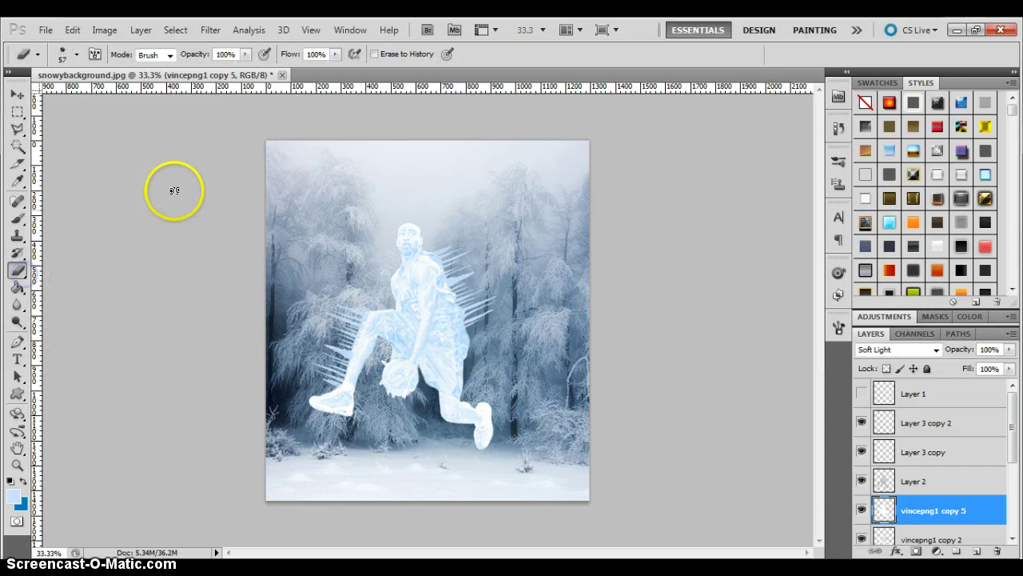
click(76, 54)
drag(80, 95, 91, 95)
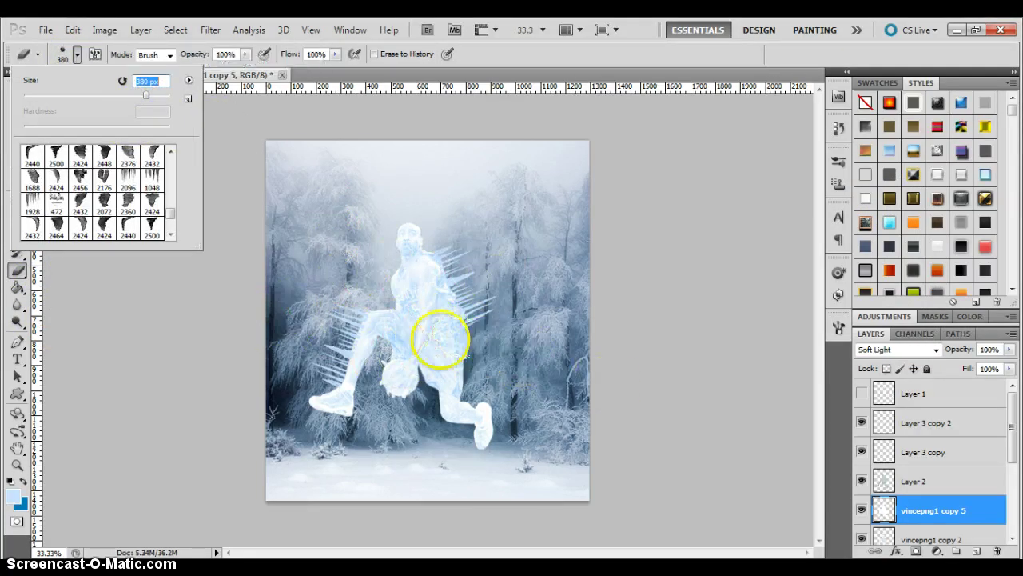
click(425, 335)
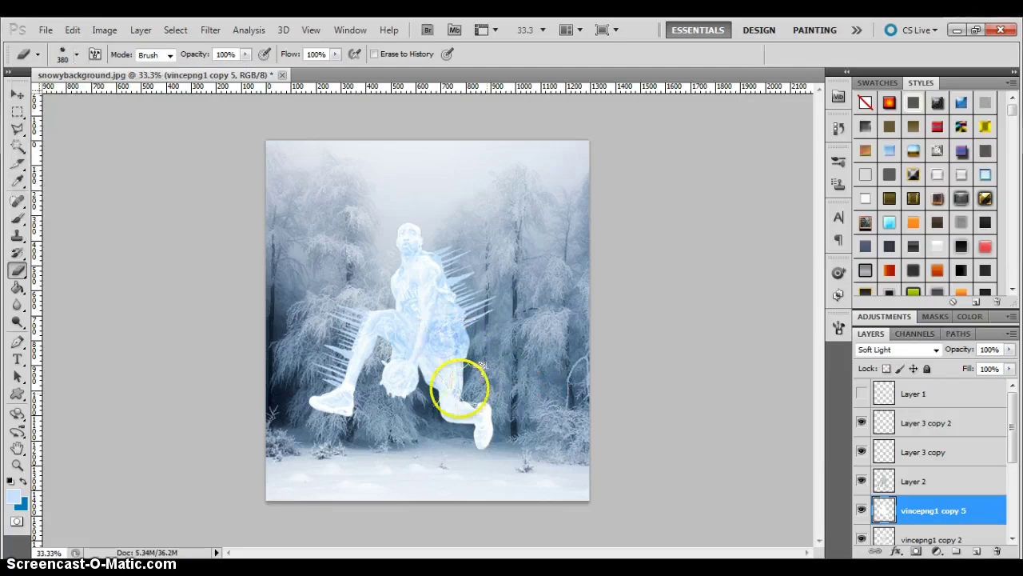
click(332, 389)
mouse_move(359, 368)
mouse_down()
mouse_move(375, 328)
mouse_move(434, 292)
mouse_move(424, 292)
mouse_move(480, 308)
mouse_move(424, 334)
mouse_move(498, 279)
mouse_move(372, 247)
mouse_move(435, 229)
mouse_move(457, 263)
mouse_move(381, 276)
mouse_up()
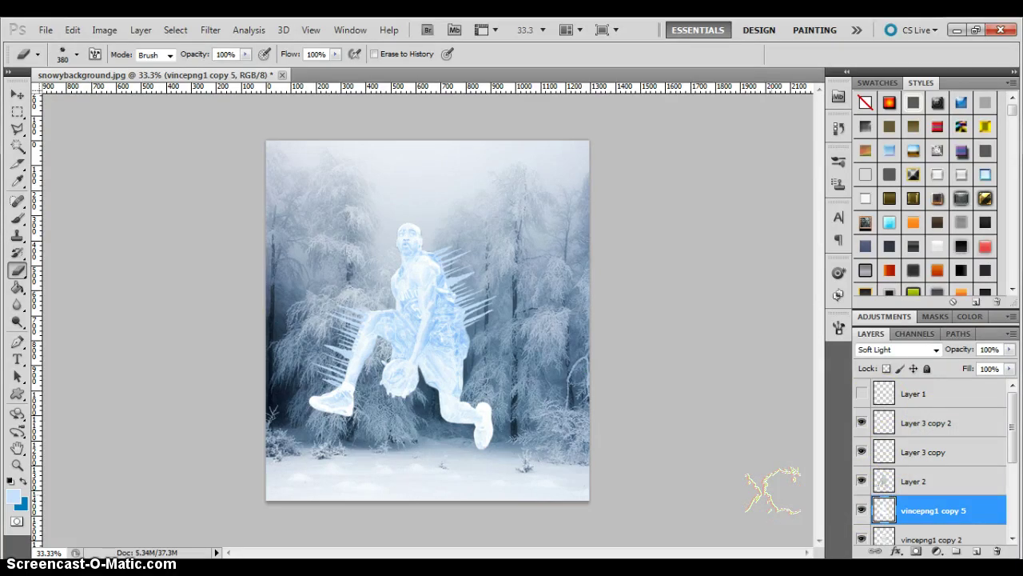
Compare the figure with and without the leg icicles on Layer 3 copy 2
click(860, 422)
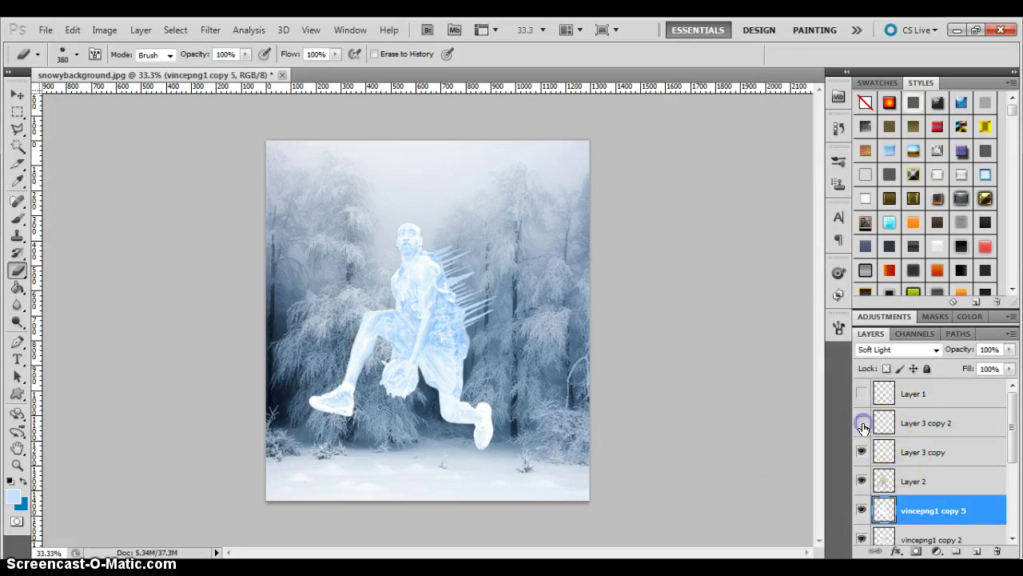
click(861, 422)
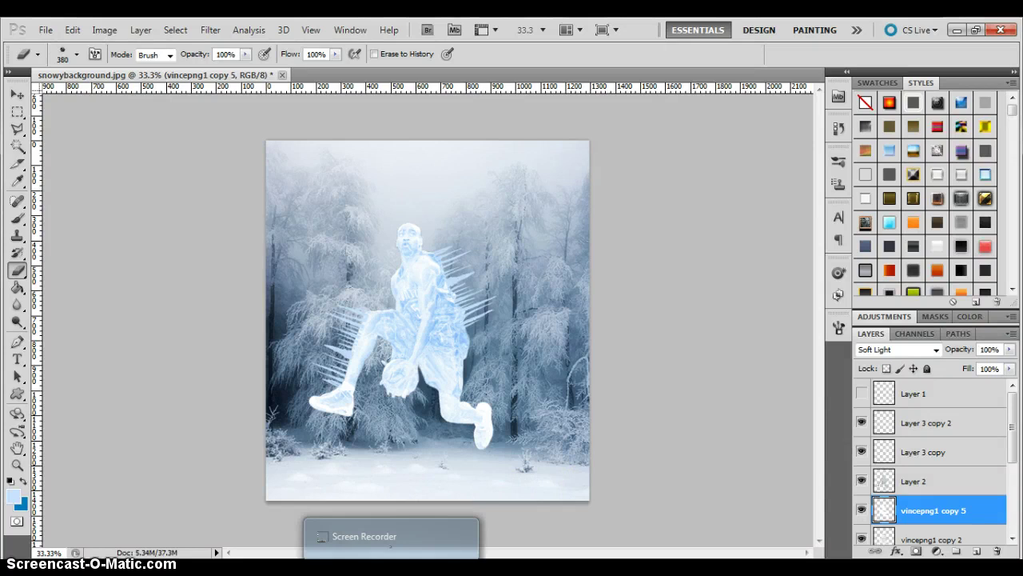
drag(294, 454, 274, 530)
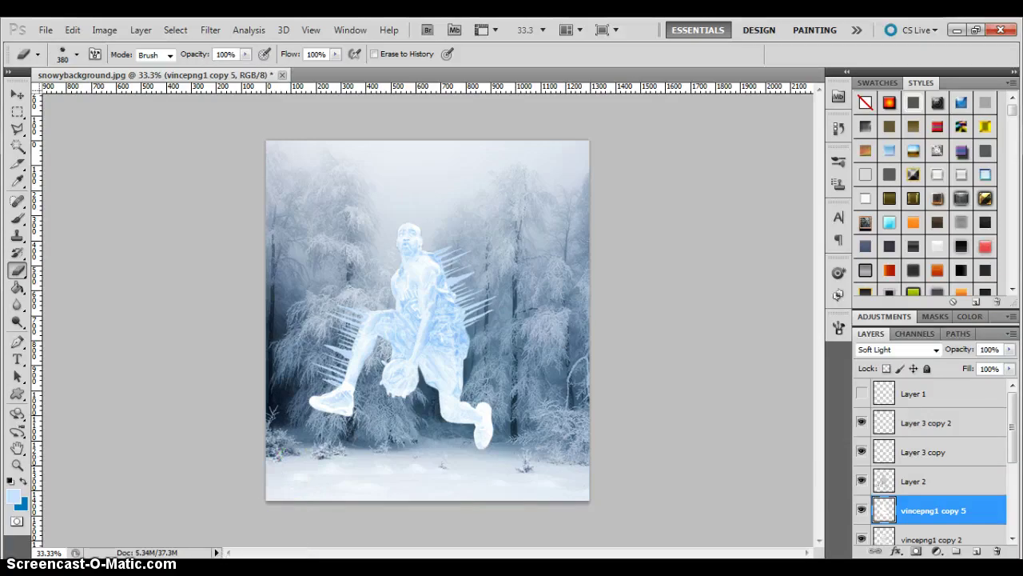